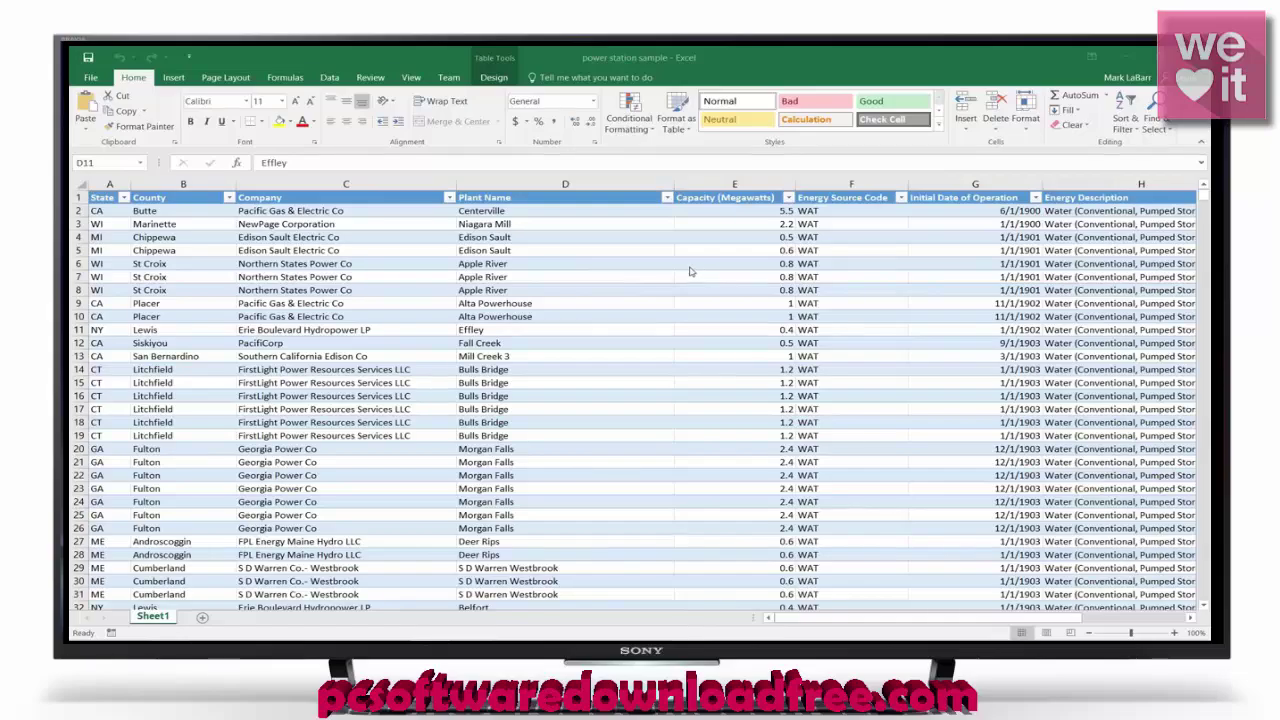
- Scroll through the power station table to the last row and back, then show the Insert ribbon
{"action": "left_click_drag", "start_coordinate": [1203, 192], "coordinate": [1168, 596]}
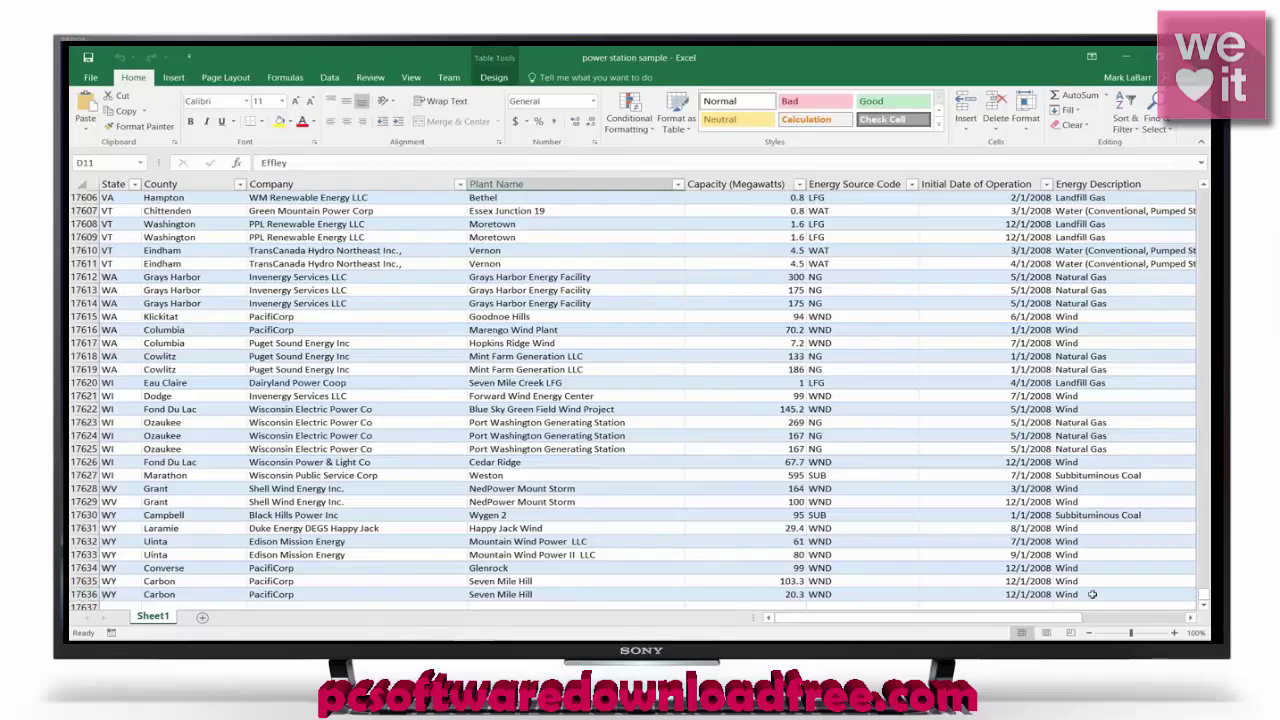
{"action": "left_click_drag", "start_coordinate": [1204, 594], "coordinate": [1193, 181]}
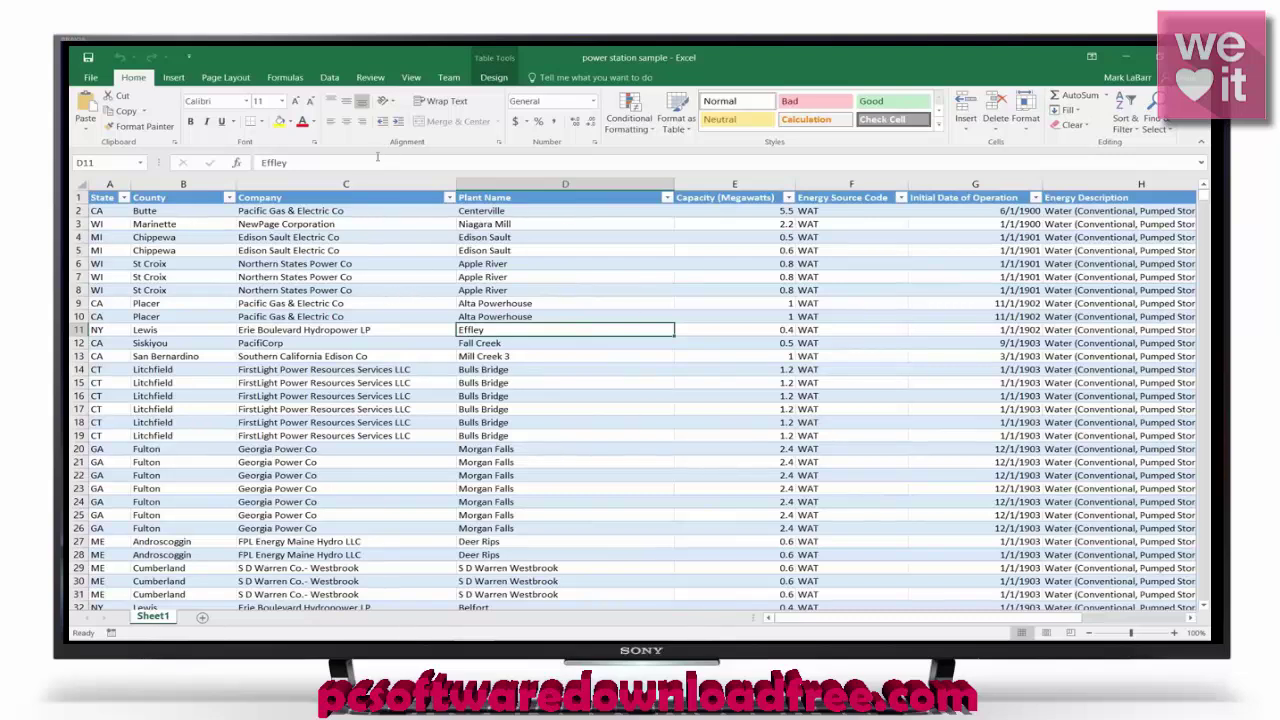
{"action": "left_click", "coordinate": [176, 78]}
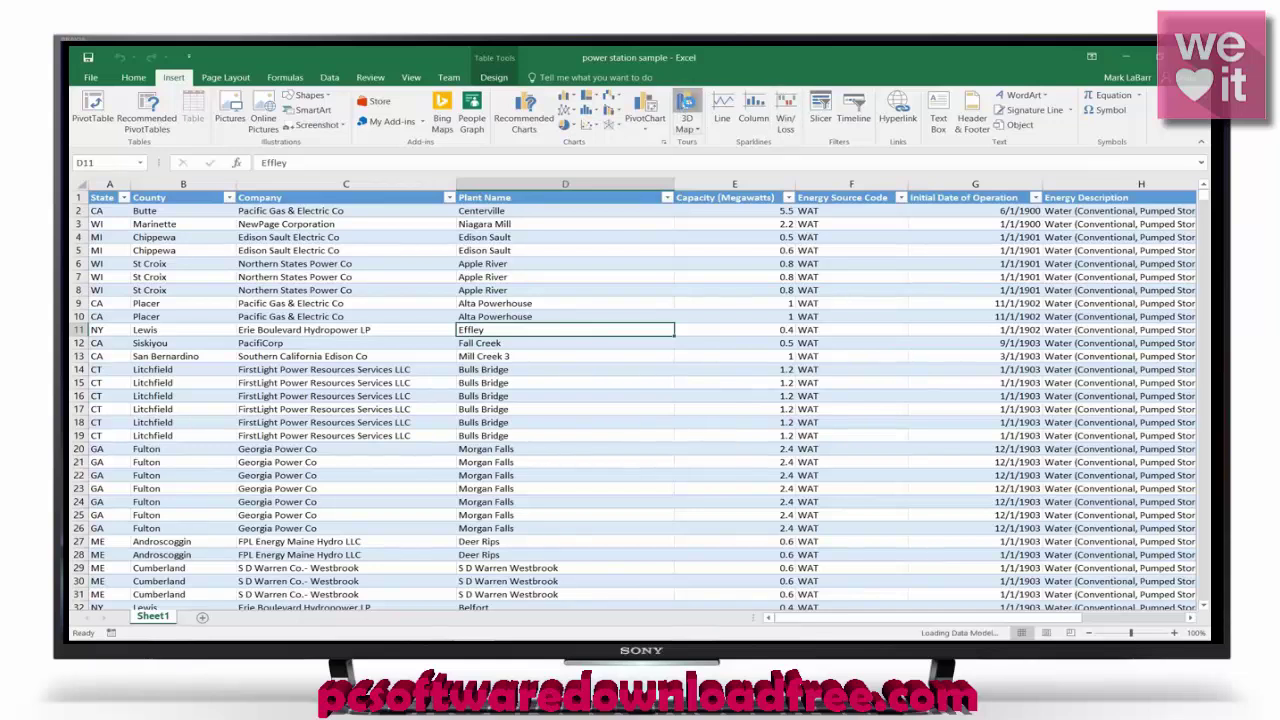
- Launch 3D Maps and create a new tour plotting stations by County and State
{"action": "left_click", "coordinate": [686, 110]}
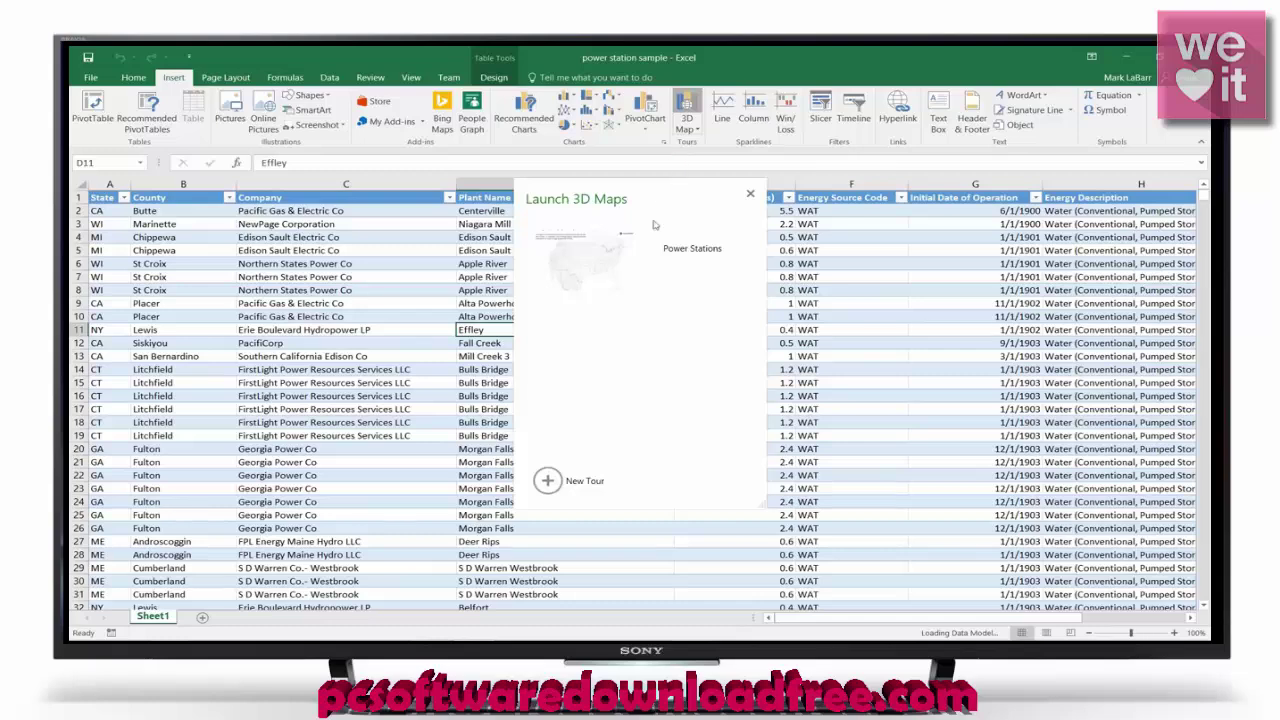
{"action": "left_click", "coordinate": [548, 485]}
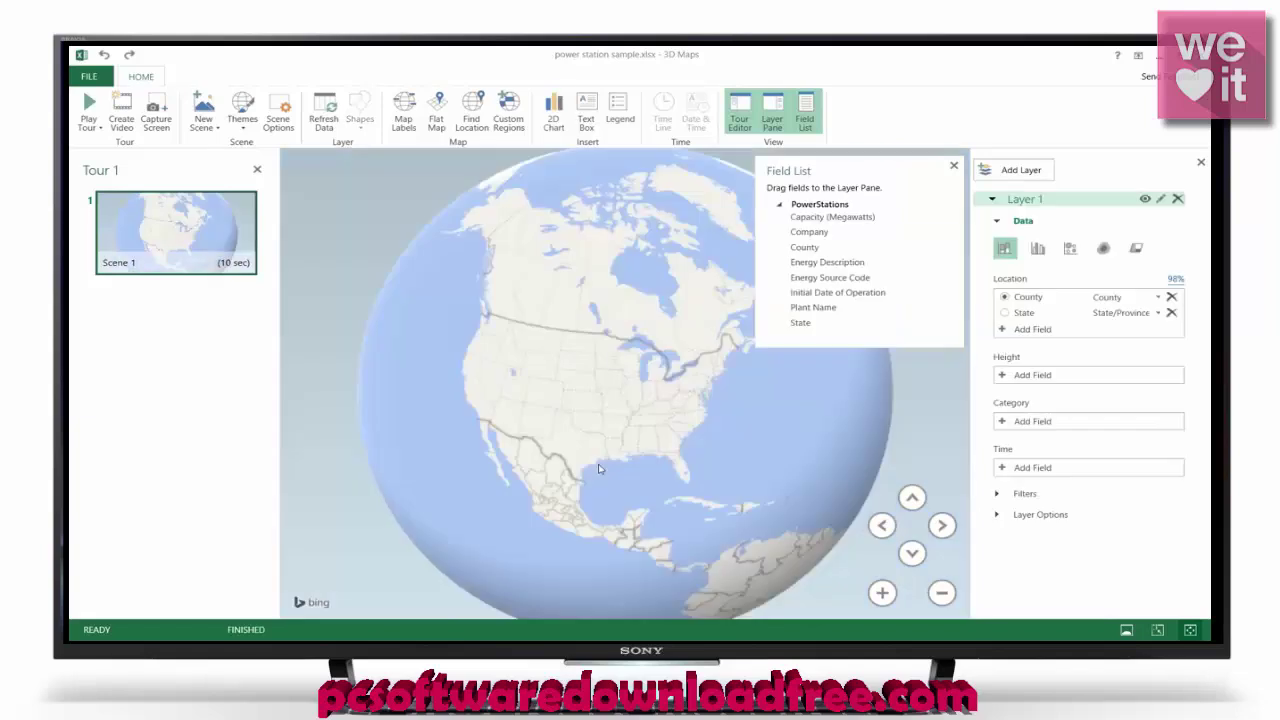
{"action": "mouse_move", "coordinate": [600, 468]}
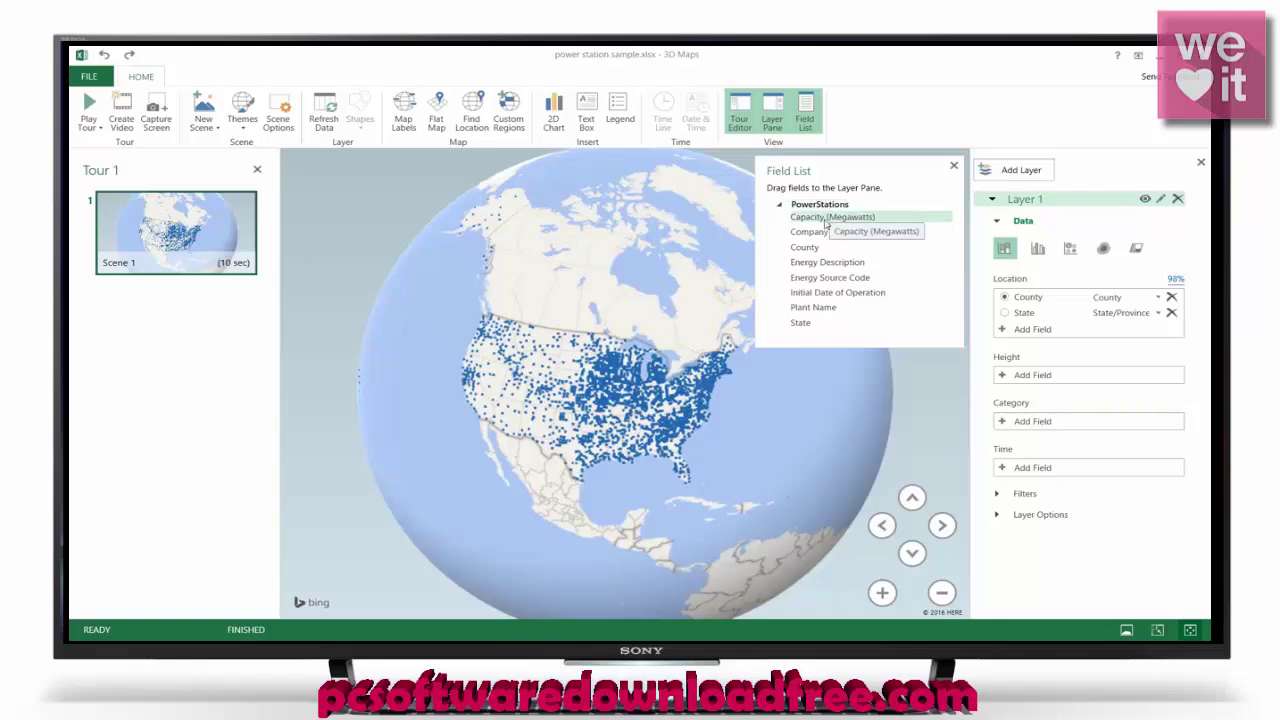
- Set Capacity (Megawatts) as Height, Company as Category, and Initial Date of Operation as Time
{"action": "left_click_drag", "start_coordinate": [838, 220], "coordinate": [1038, 380]}
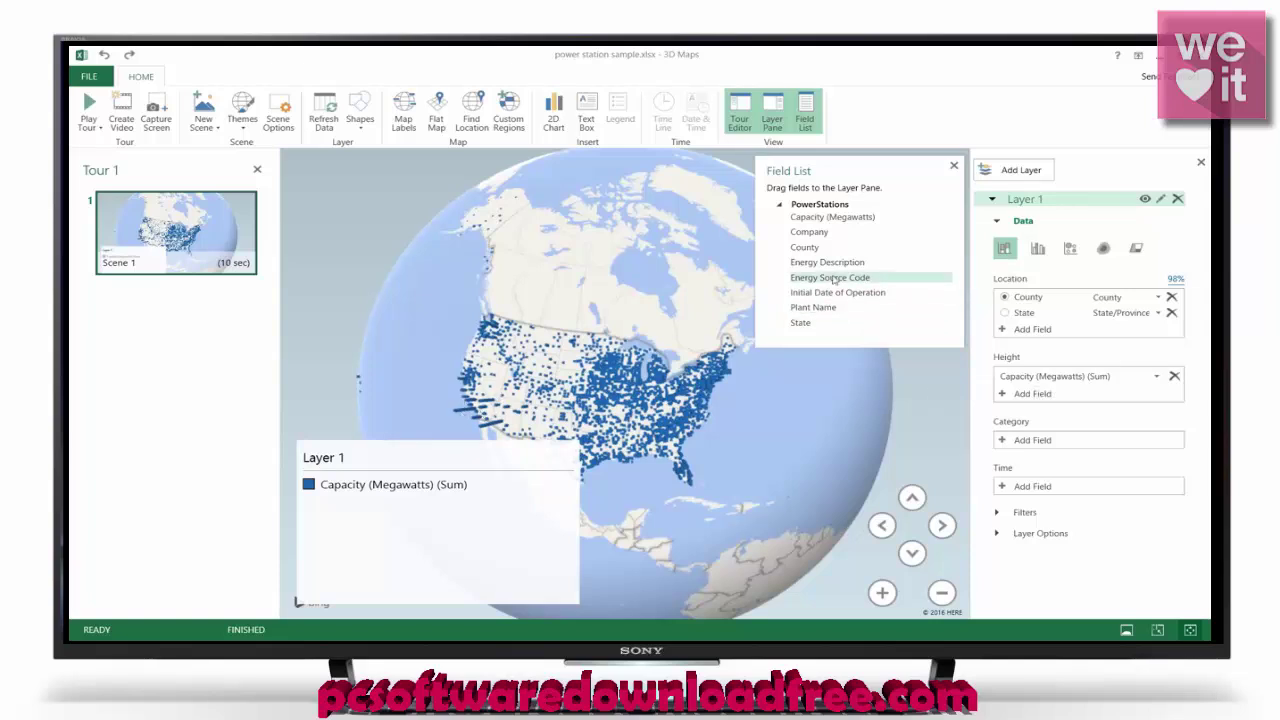
{"action": "left_click_drag", "start_coordinate": [815, 234], "coordinate": [872, 230]}
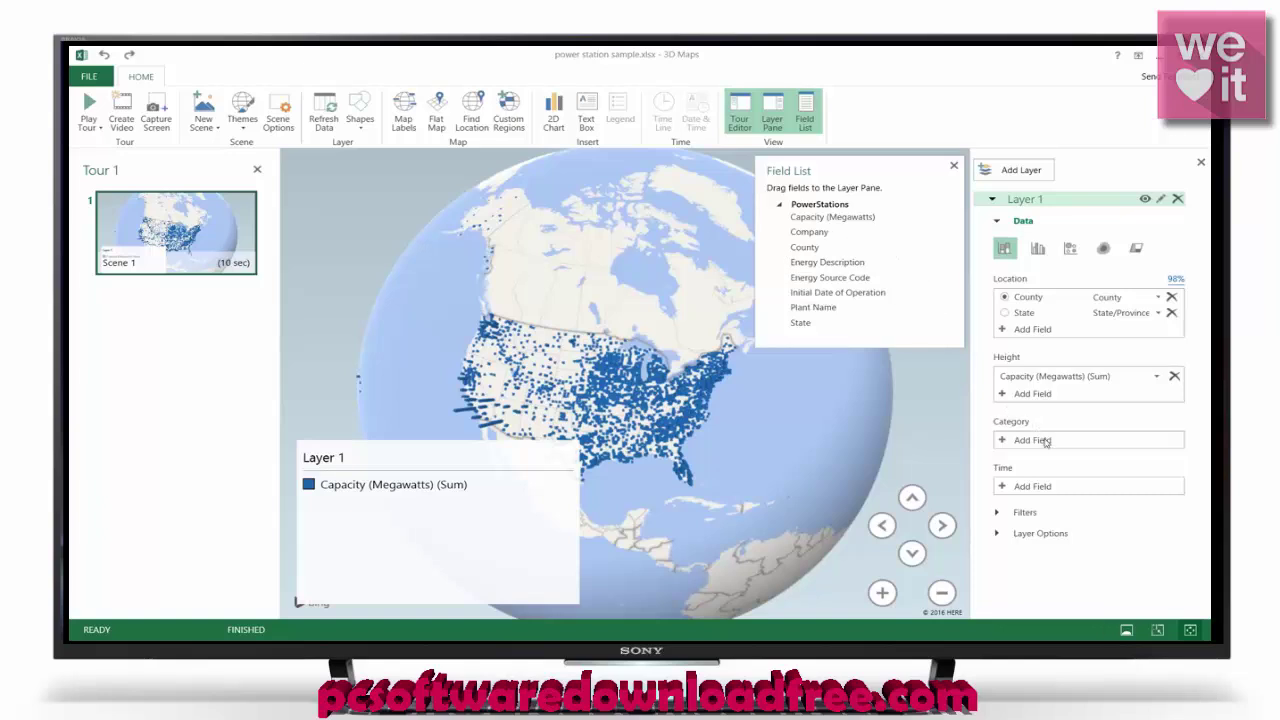
{"action": "left_click_drag", "start_coordinate": [1045, 442], "coordinate": [1045, 439]}
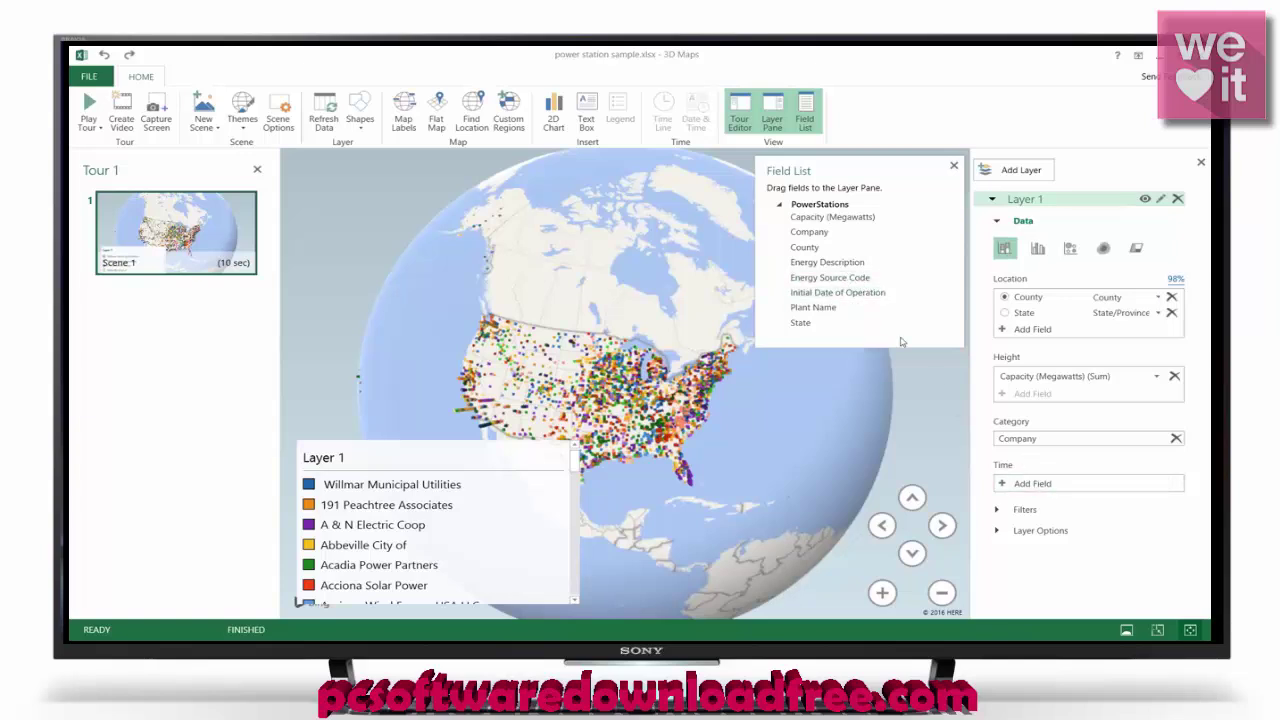
{"action": "left_click_drag", "start_coordinate": [857, 294], "coordinate": [988, 445]}
{"action": "left_click_drag", "start_coordinate": [1038, 494], "coordinate": [1036, 486]}
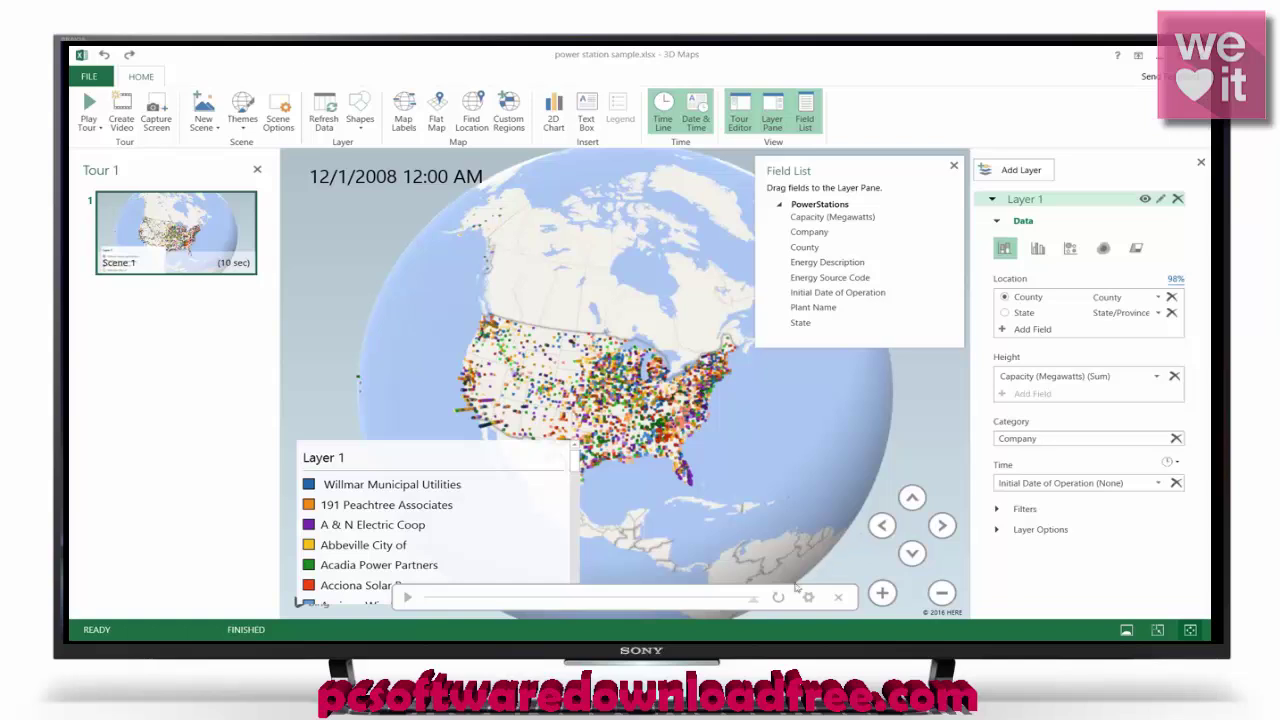
- Rotate the globe to centre the US and remove the layer legend
{"action": "left_click", "coordinate": [324, 187]}
{"action": "left_click_drag", "start_coordinate": [530, 374], "coordinate": [564, 347]}
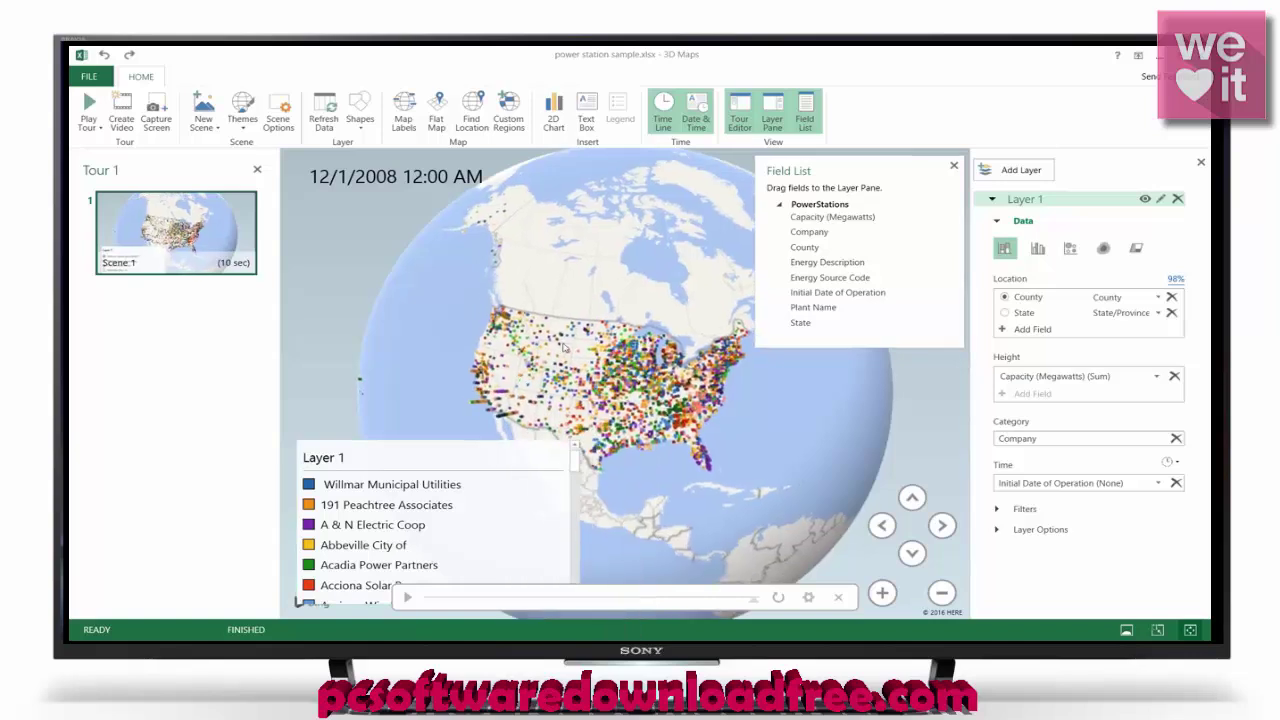
{"action": "right_click", "coordinate": [465, 456]}
{"action": "left_click", "coordinate": [509, 541]}
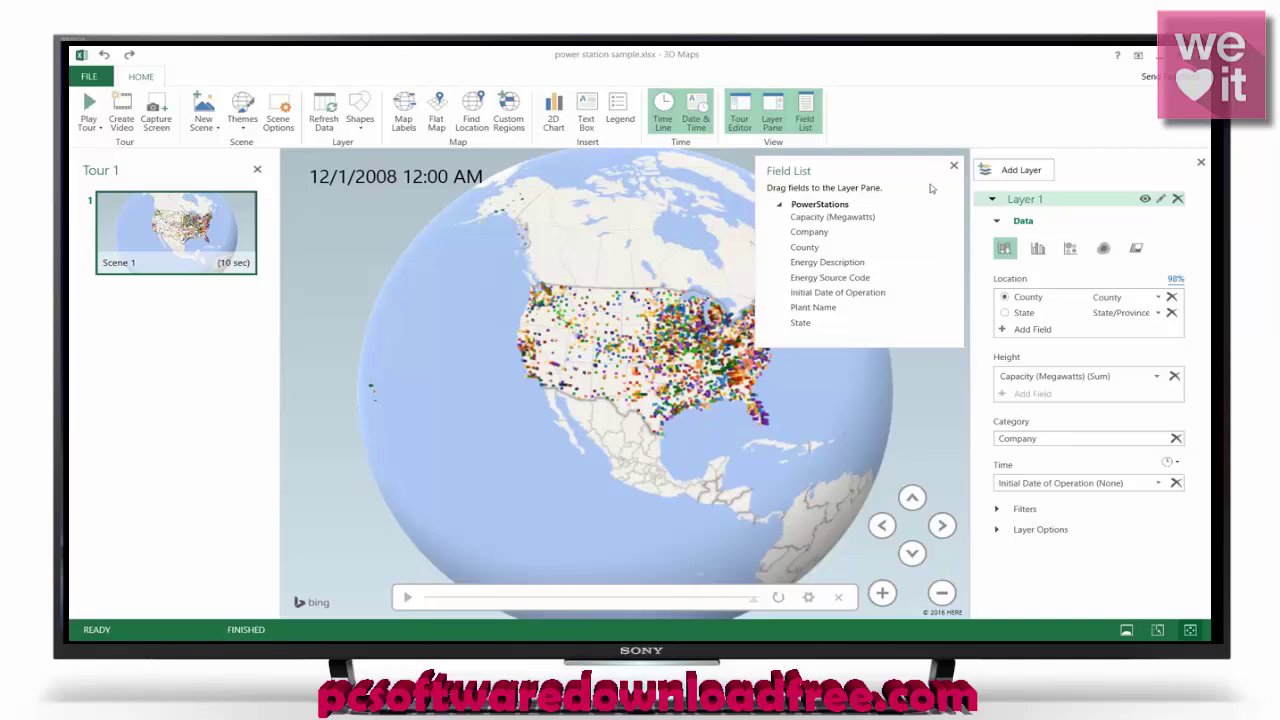
- Close the Field List, zoom and pan around the stations, then switch to Flat Map
{"action": "left_click", "coordinate": [955, 167]}
{"action": "scroll", "coordinate": [820, 372], "scroll_direction": "up", "scroll_amount": 5}
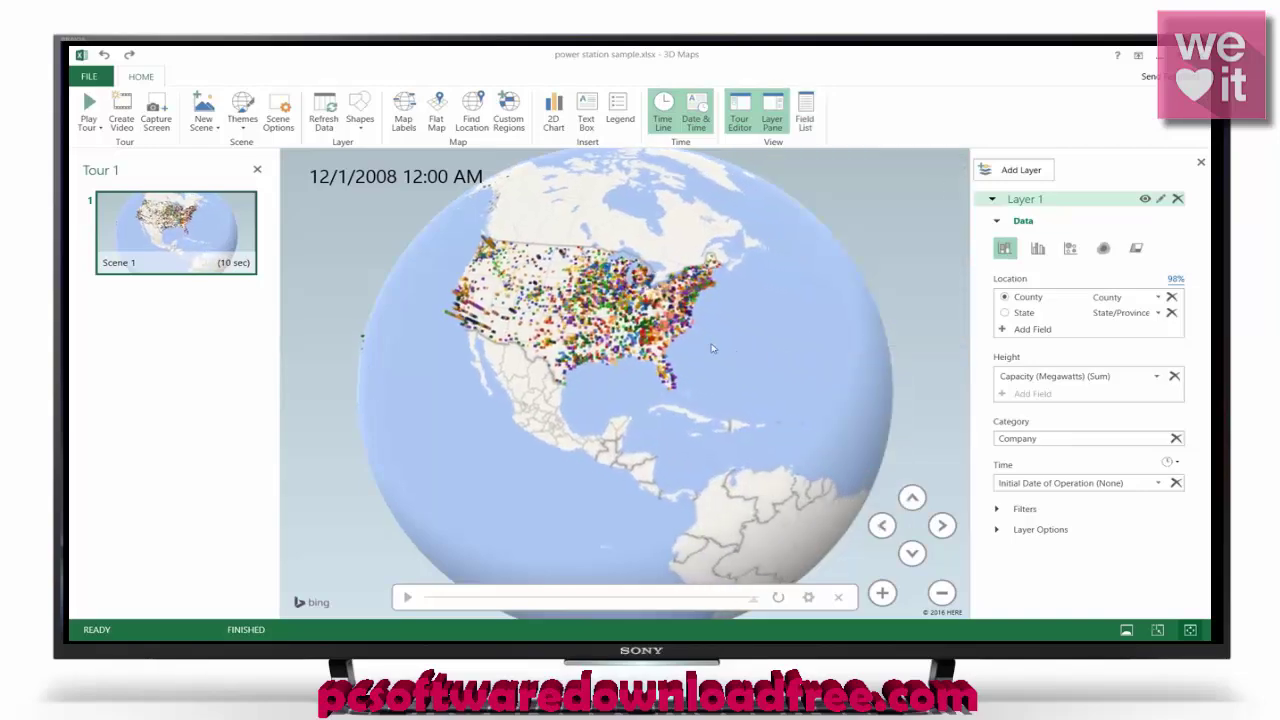
{"action": "scroll", "coordinate": [605, 341], "scroll_direction": "up", "scroll_amount": 10}
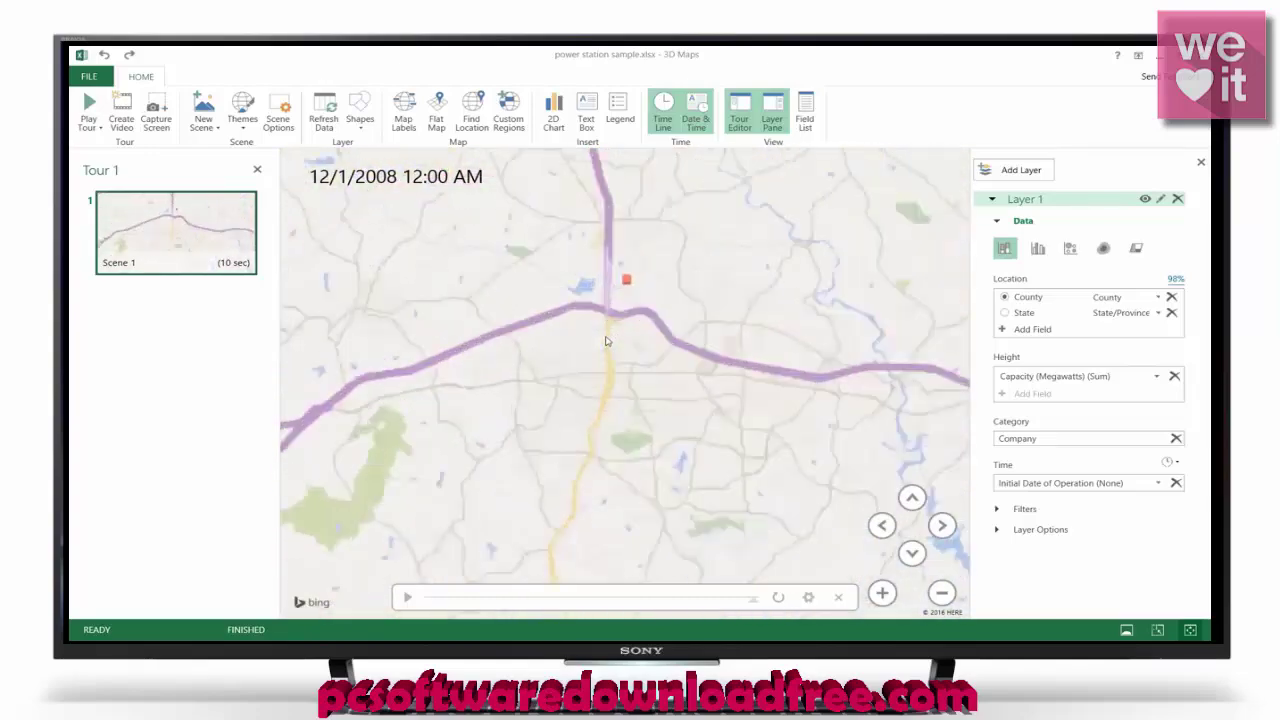
{"action": "scroll", "coordinate": [615, 334], "scroll_direction": "down", "scroll_amount": 5}
{"action": "scroll", "coordinate": [572, 328], "scroll_direction": "down", "scroll_amount": 10}
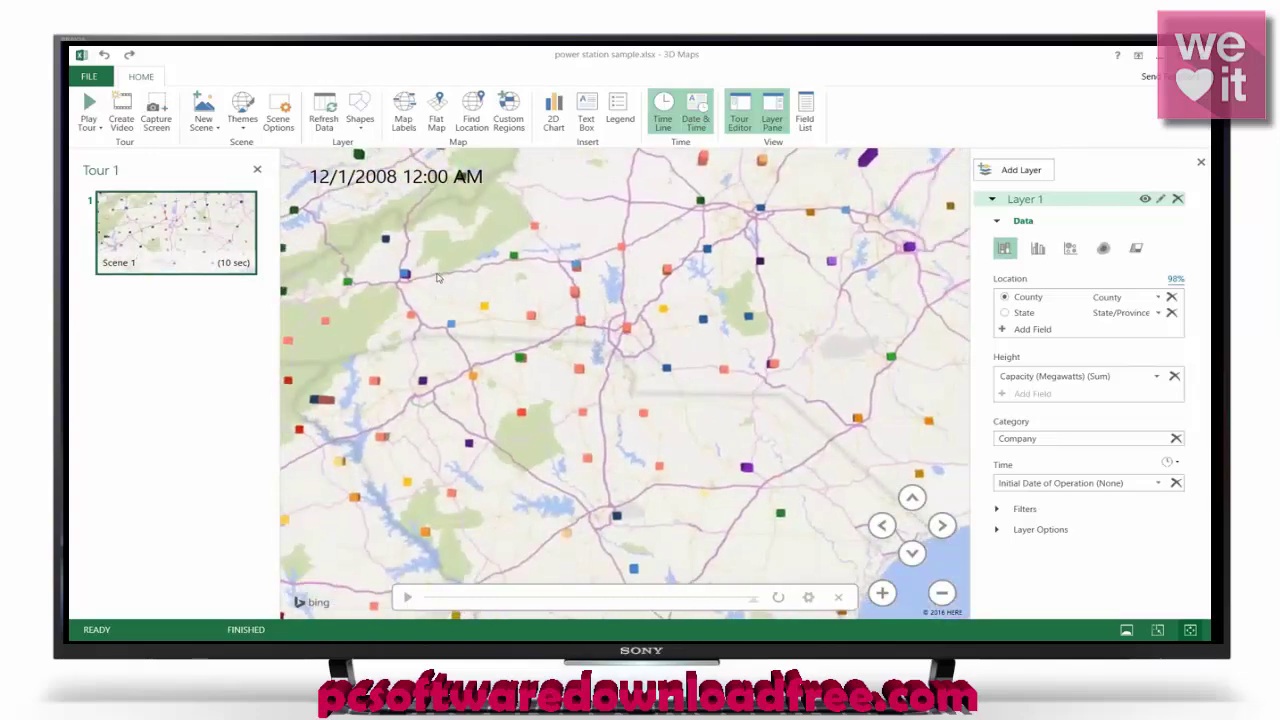
{"action": "scroll", "coordinate": [572, 231], "scroll_direction": "up", "scroll_amount": 10}
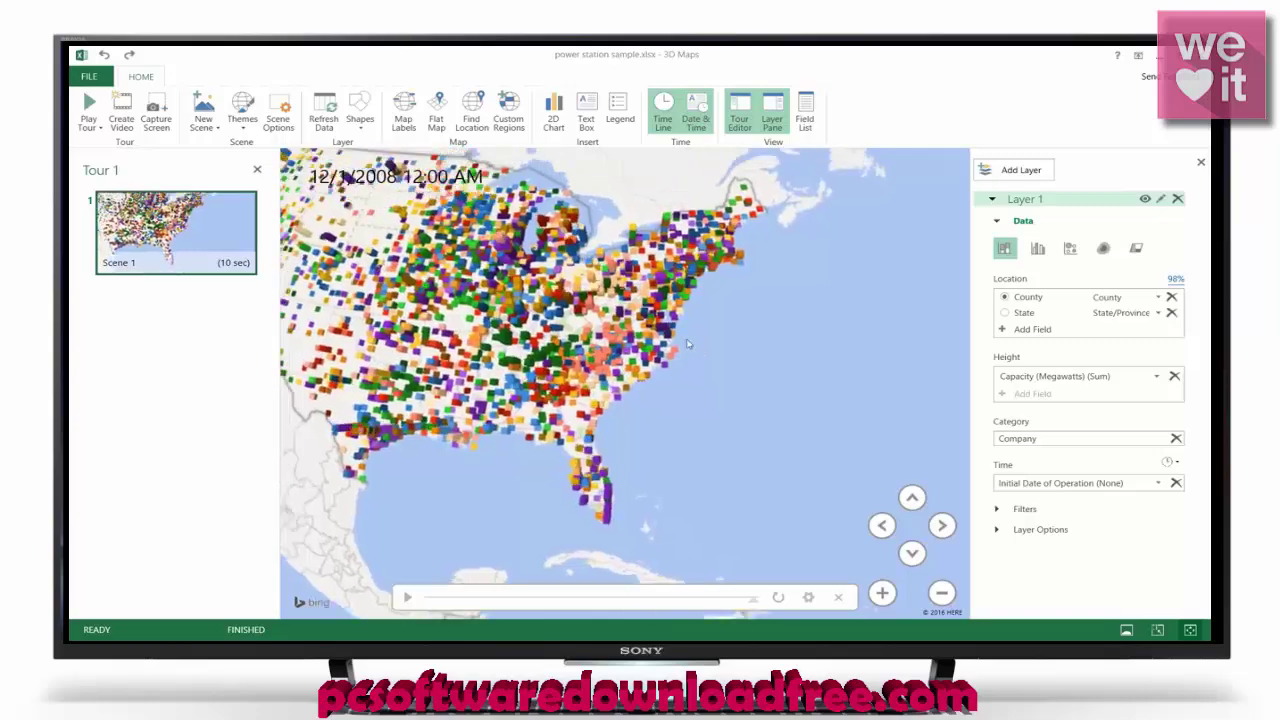
{"action": "left_click_drag", "start_coordinate": [674, 343], "coordinate": [778, 343]}
{"action": "scroll", "coordinate": [778, 343], "scroll_direction": "down", "scroll_amount": 10}
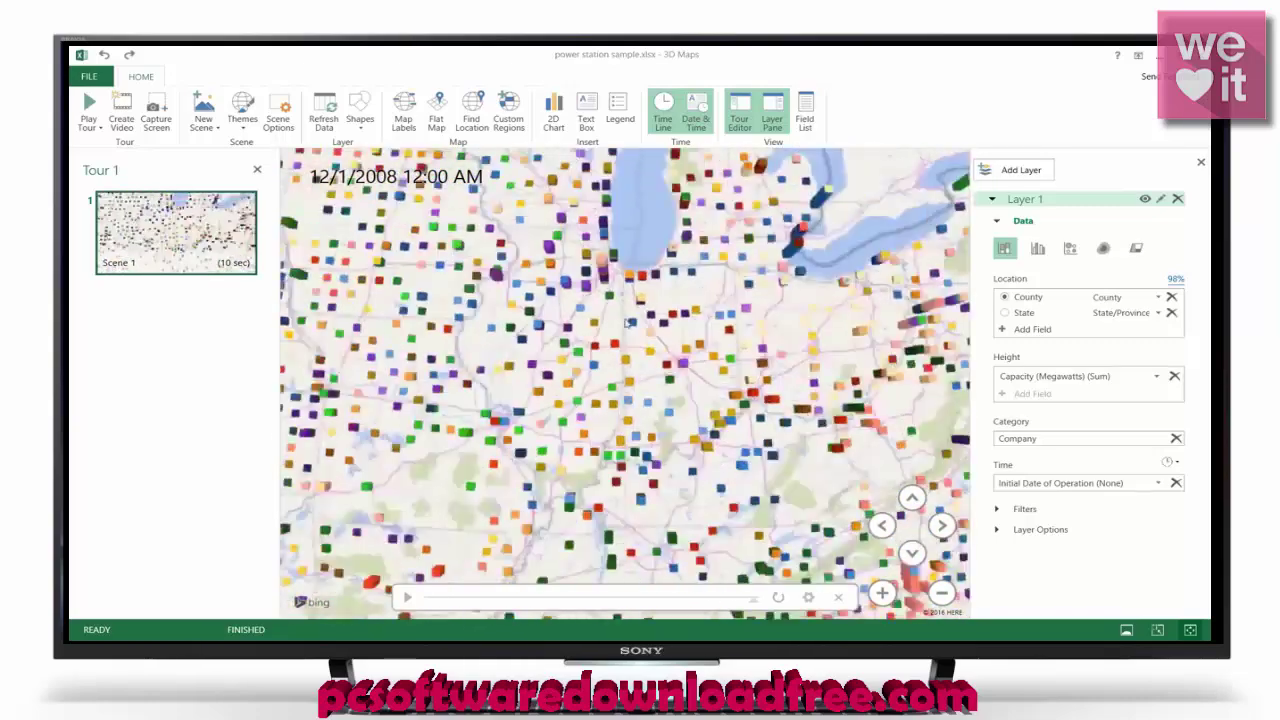
{"action": "left_click", "coordinate": [433, 115]}
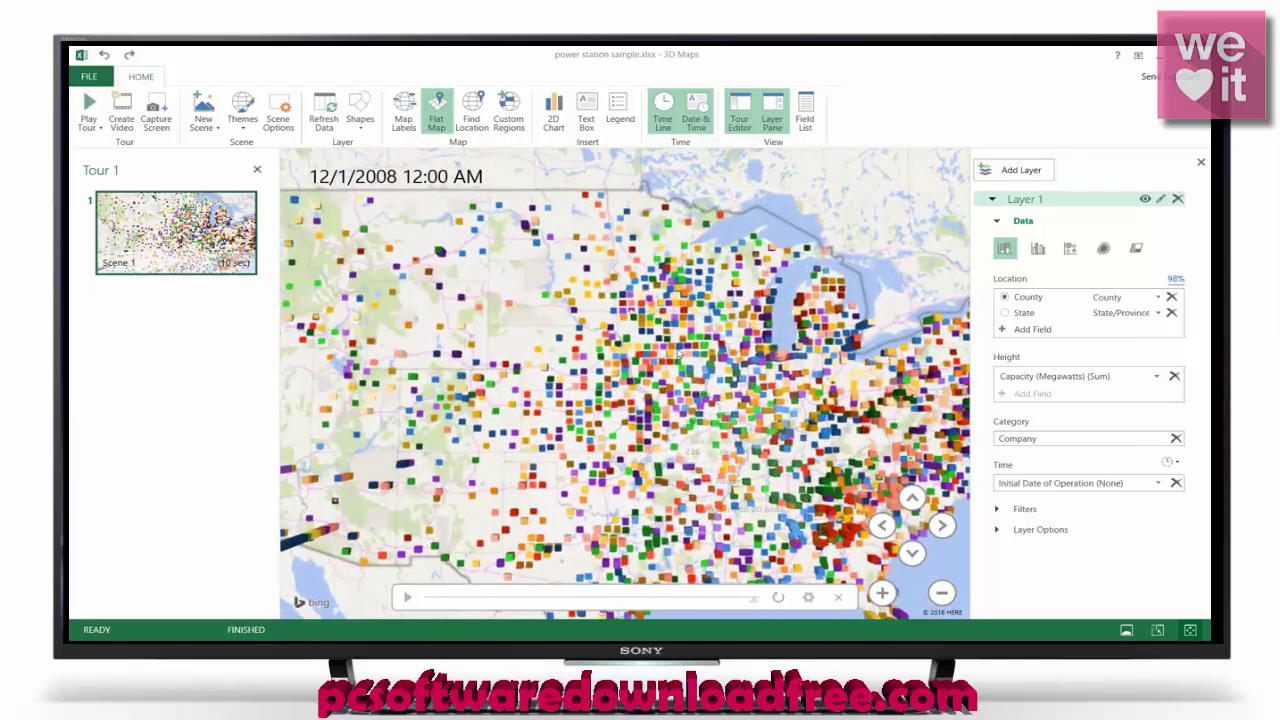
- Try round markers, then set the station columns to the Square shape
{"action": "mouse_move", "coordinate": [679, 354]}
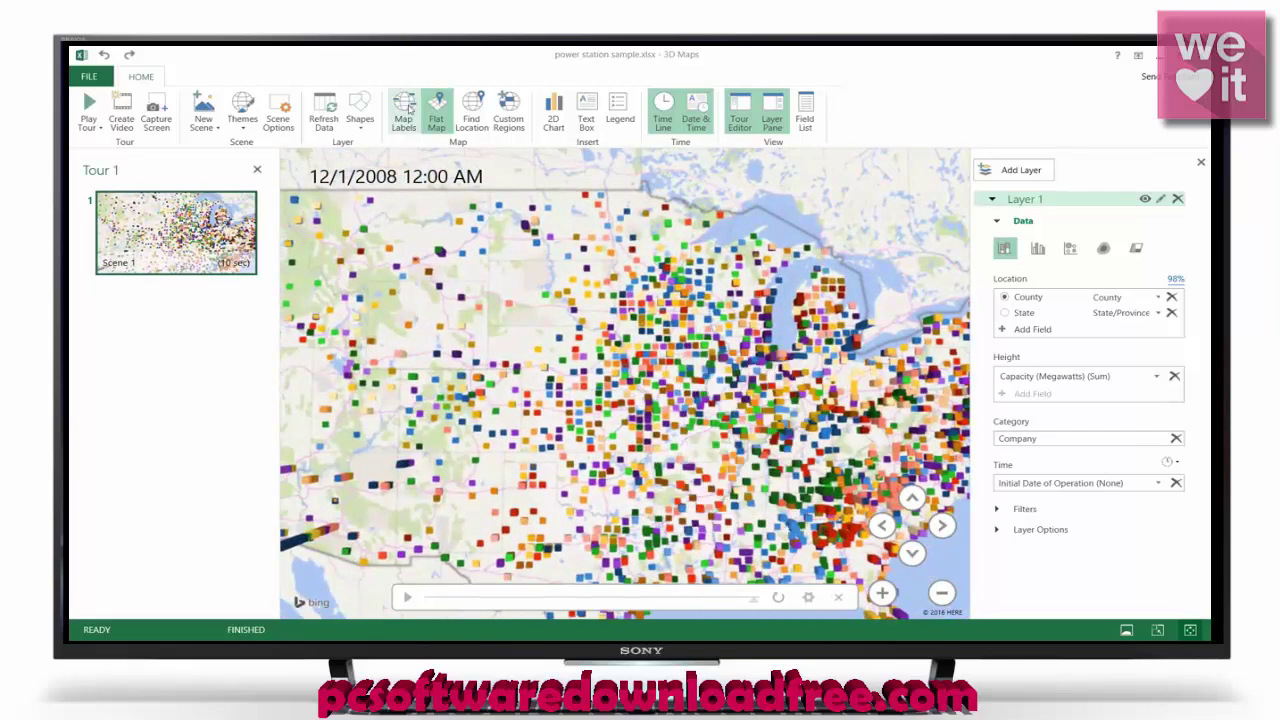
{"action": "left_click", "coordinate": [360, 112]}
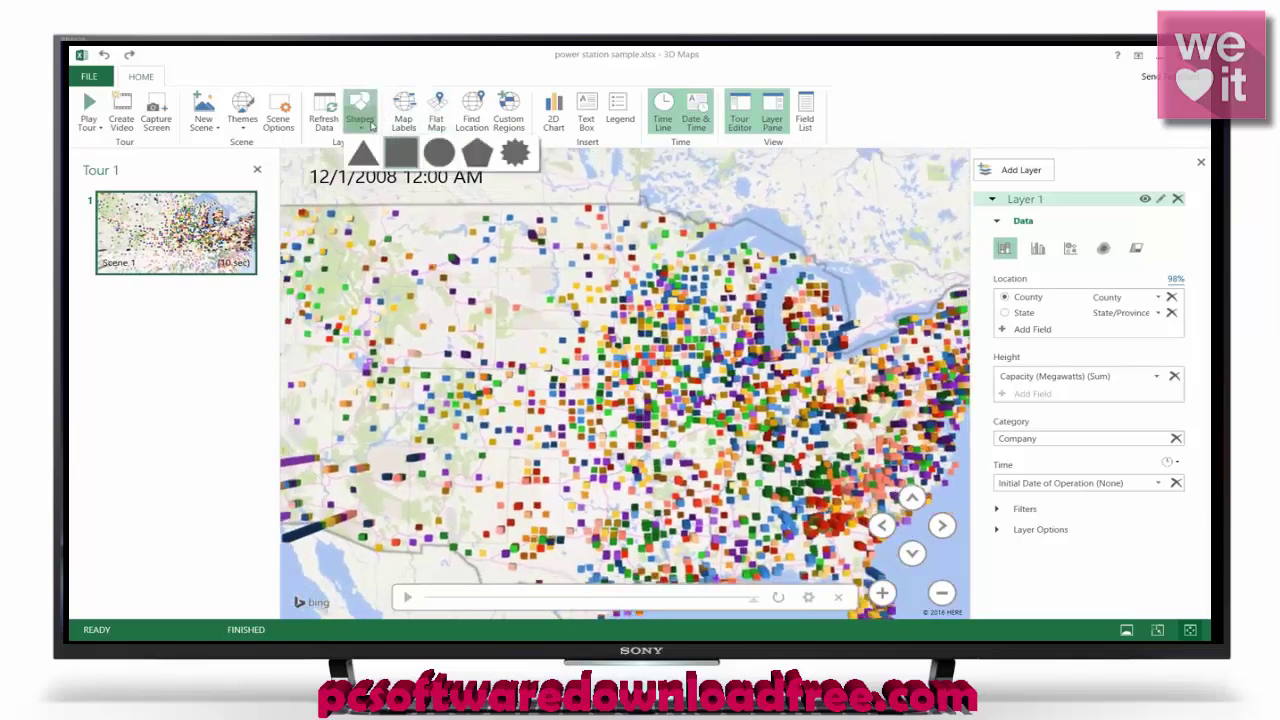
{"action": "left_click", "coordinate": [440, 152]}
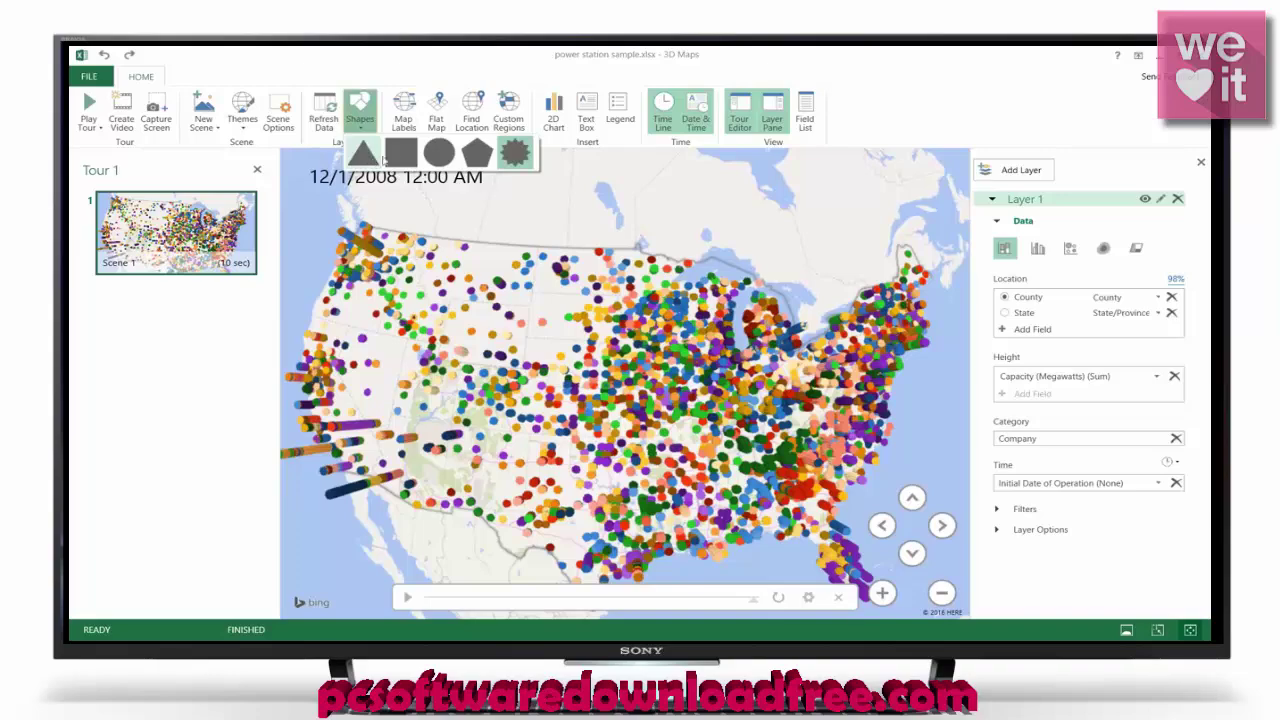
{"action": "left_click", "coordinate": [400, 152]}
{"action": "left_click", "coordinate": [242, 112]}
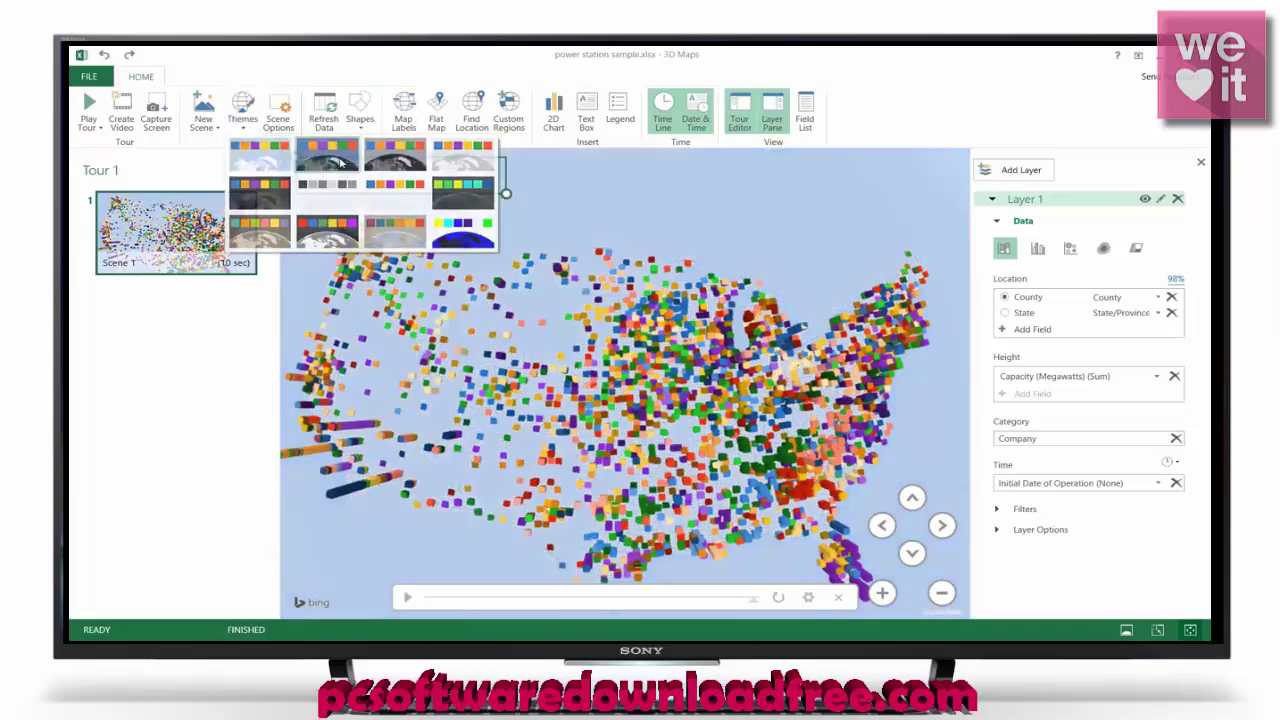
- Apply a satellite-imagery map theme and zoom in and out on a column
{"action": "left_click", "coordinate": [330, 155]}
{"action": "scroll", "coordinate": [500, 330], "scroll_direction": "up", "scroll_amount": 5}
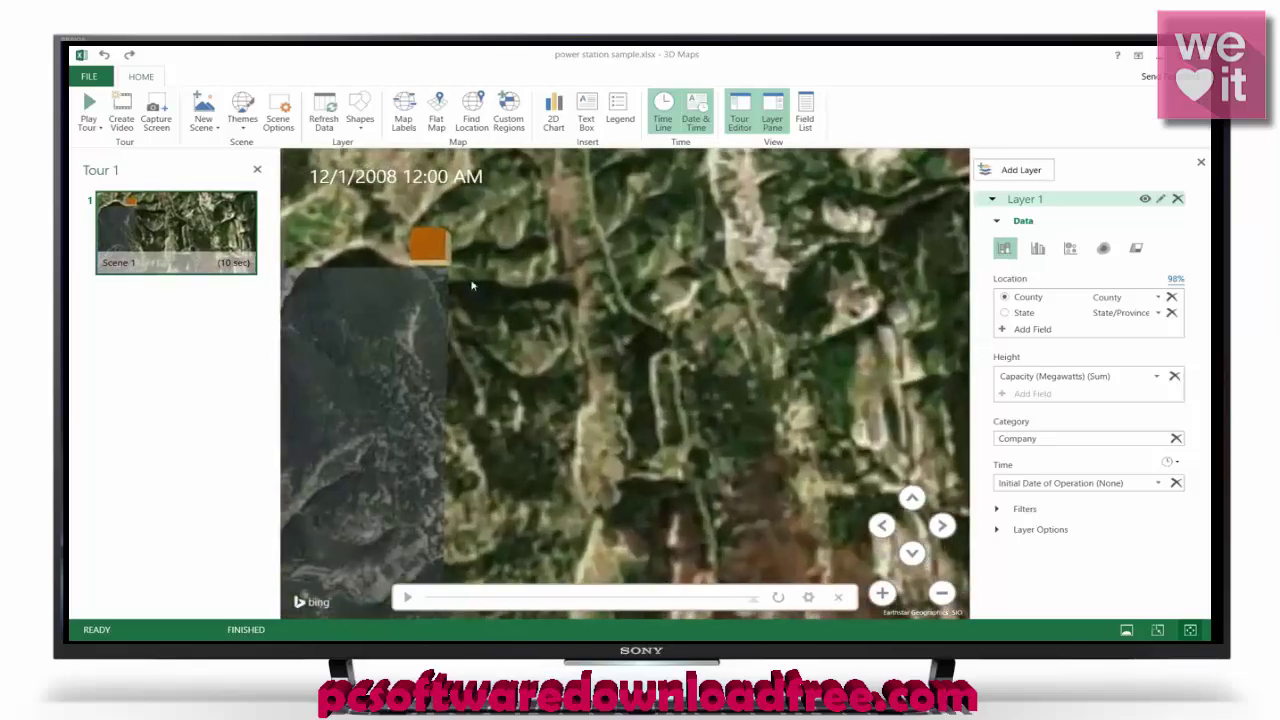
{"action": "scroll", "coordinate": [472, 286], "scroll_direction": "up", "scroll_amount": 3}
{"action": "scroll", "coordinate": [410, 280], "scroll_direction": "up", "scroll_amount": 3}
{"action": "mouse_move", "coordinate": [495, 302]}
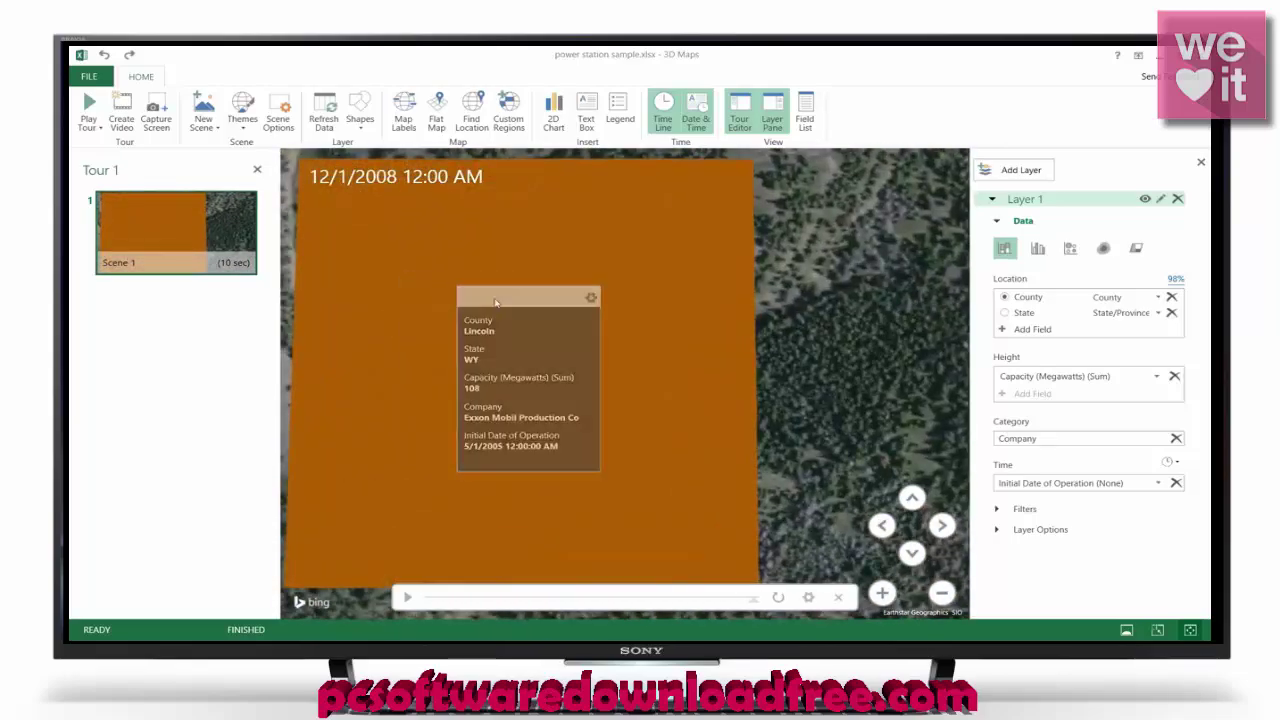
{"action": "scroll", "coordinate": [495, 302], "scroll_direction": "down", "scroll_amount": 10}
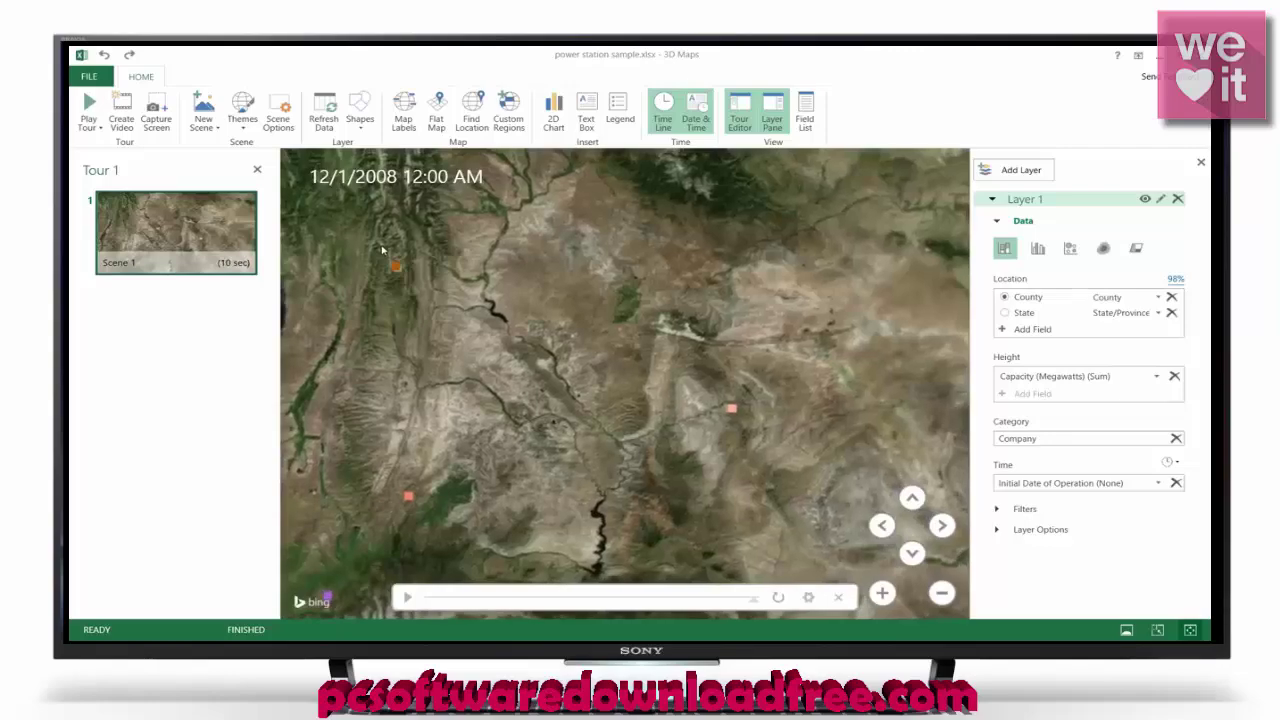
{"action": "scroll", "coordinate": [382, 250], "scroll_direction": "down", "scroll_amount": 10}
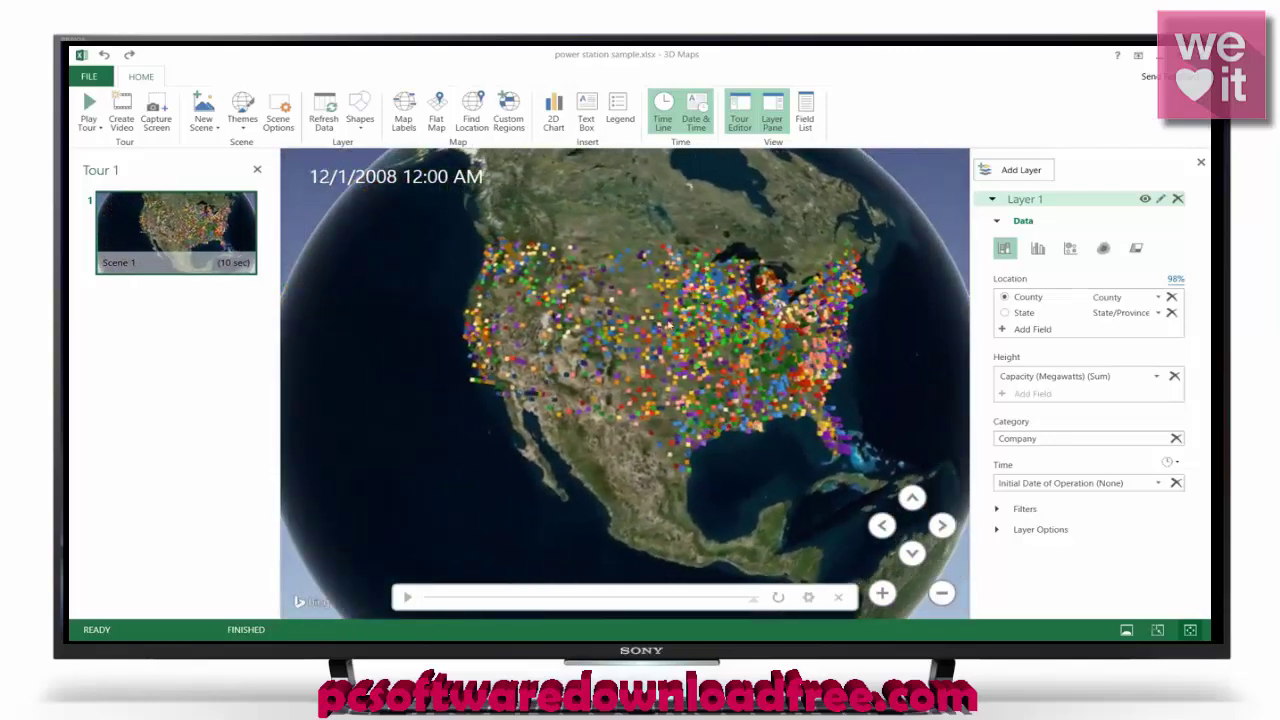
- In Scene Options, name it 'First Scene', duration 100 s, transition 10 s, effect Rotate Globe
{"action": "left_click", "coordinate": [279, 122]}
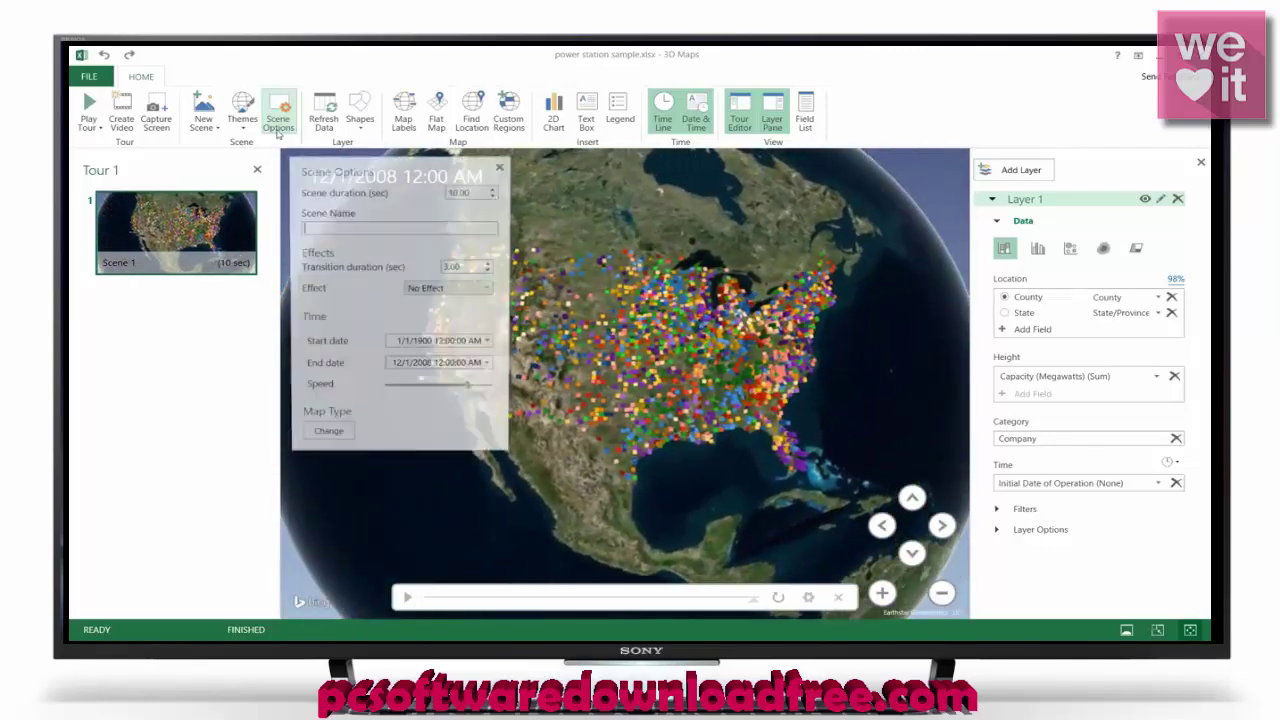
{"action": "left_click", "coordinate": [416, 229]}
{"action": "type", "text": "Fr"}
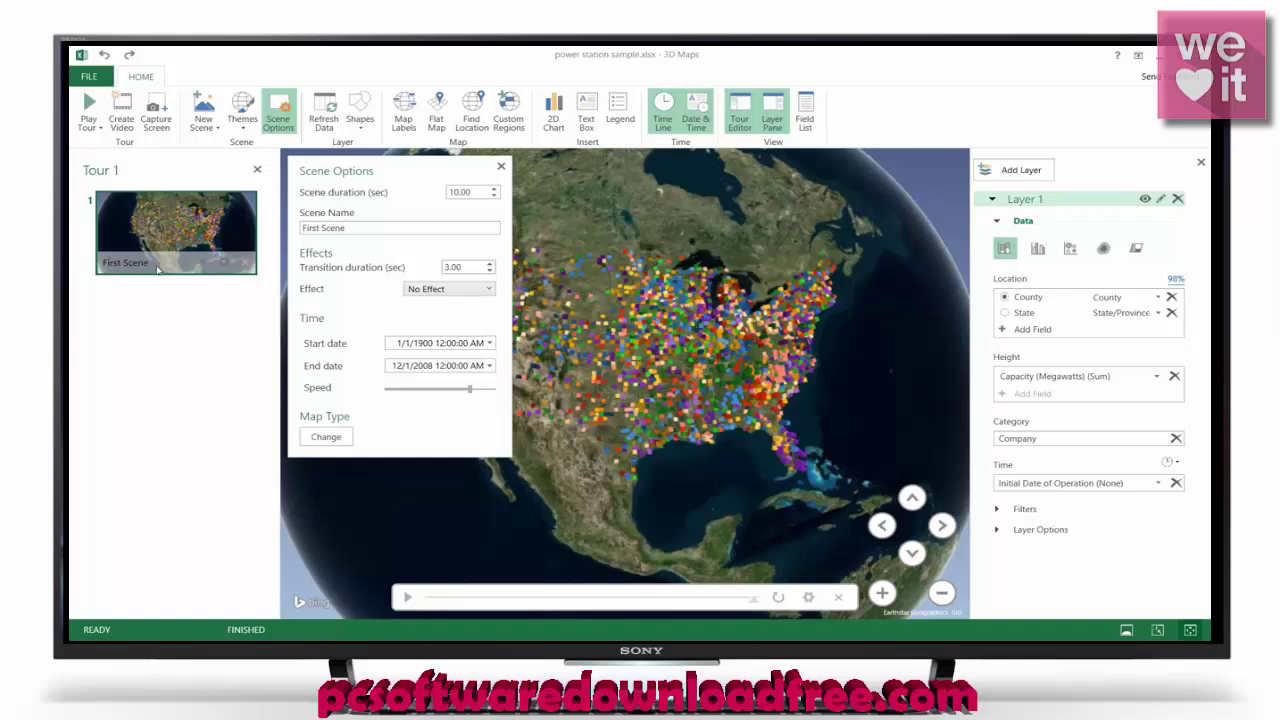
{"action": "left_click_drag", "start_coordinate": [467, 266], "coordinate": [436, 268]}
{"action": "left_click", "coordinate": [460, 193]}
{"action": "type", "text": "0"}
{"action": "left_click", "coordinate": [426, 290]}
{"action": "left_click", "coordinate": [436, 386]}
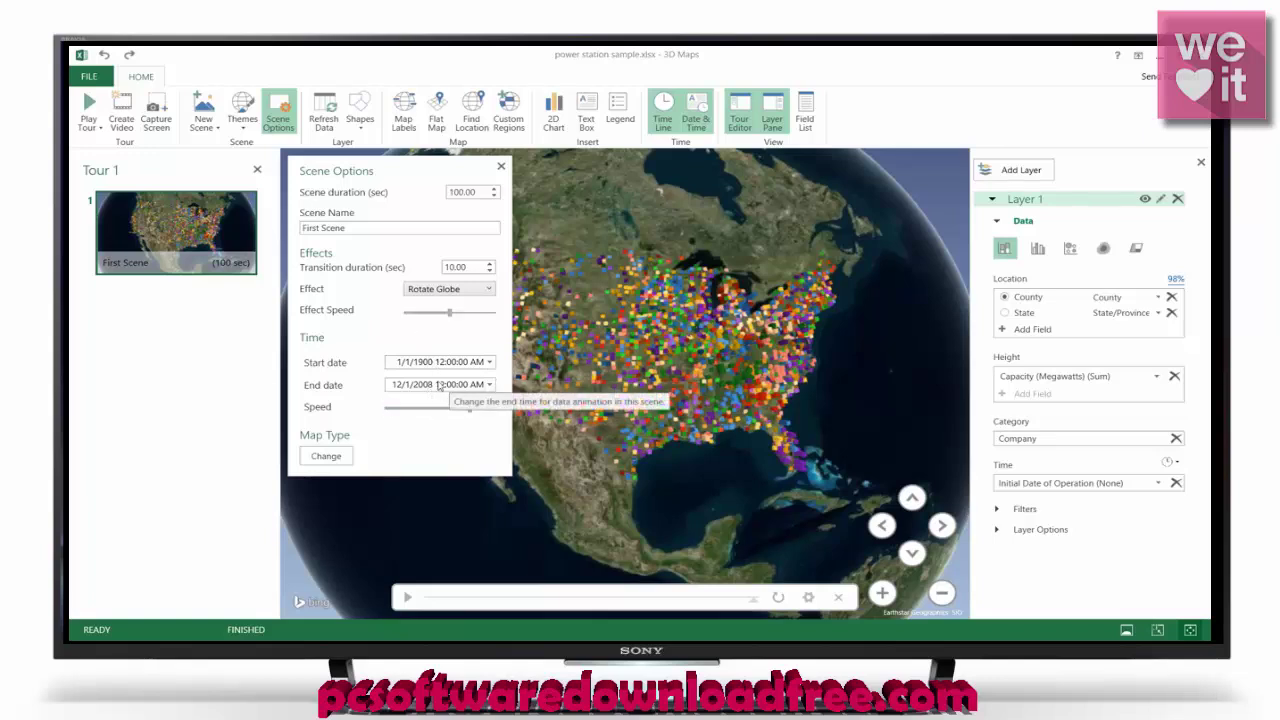
{"action": "left_click", "coordinate": [502, 168]}
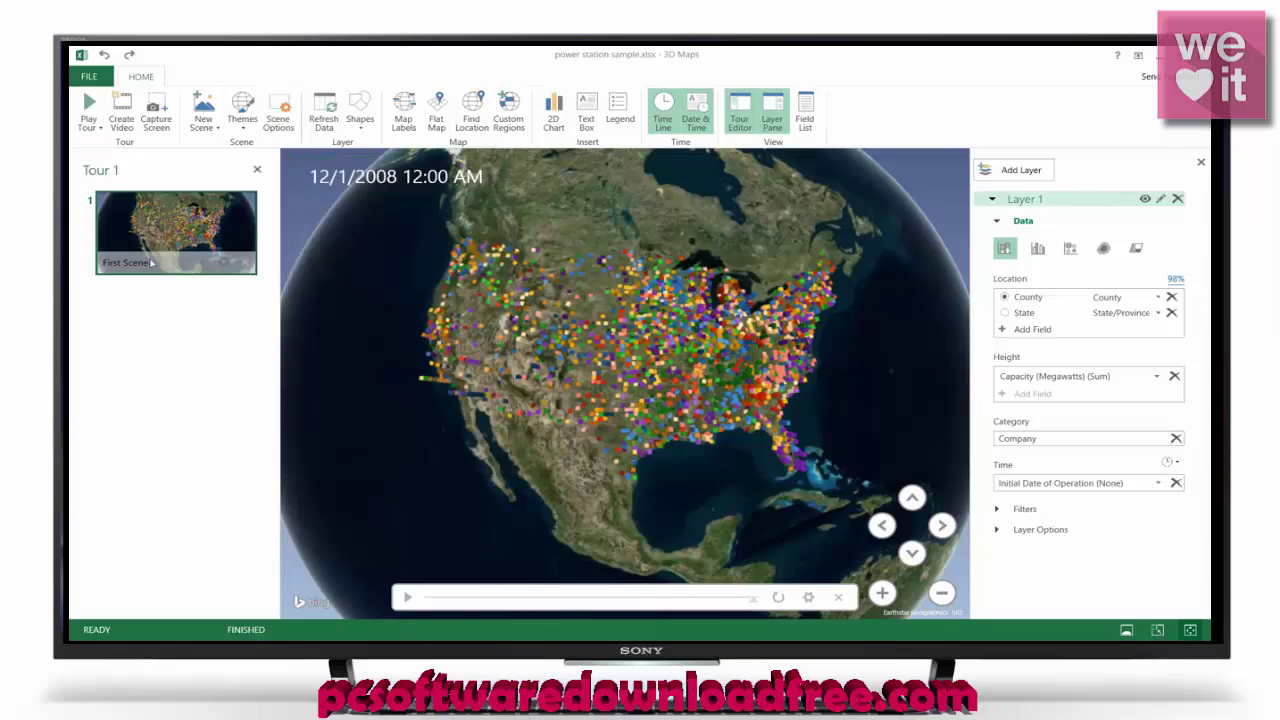
- Play the tour full screen, watching stations appear from 1907 to 2004, then return to editing
{"action": "left_click", "coordinate": [211, 262]}
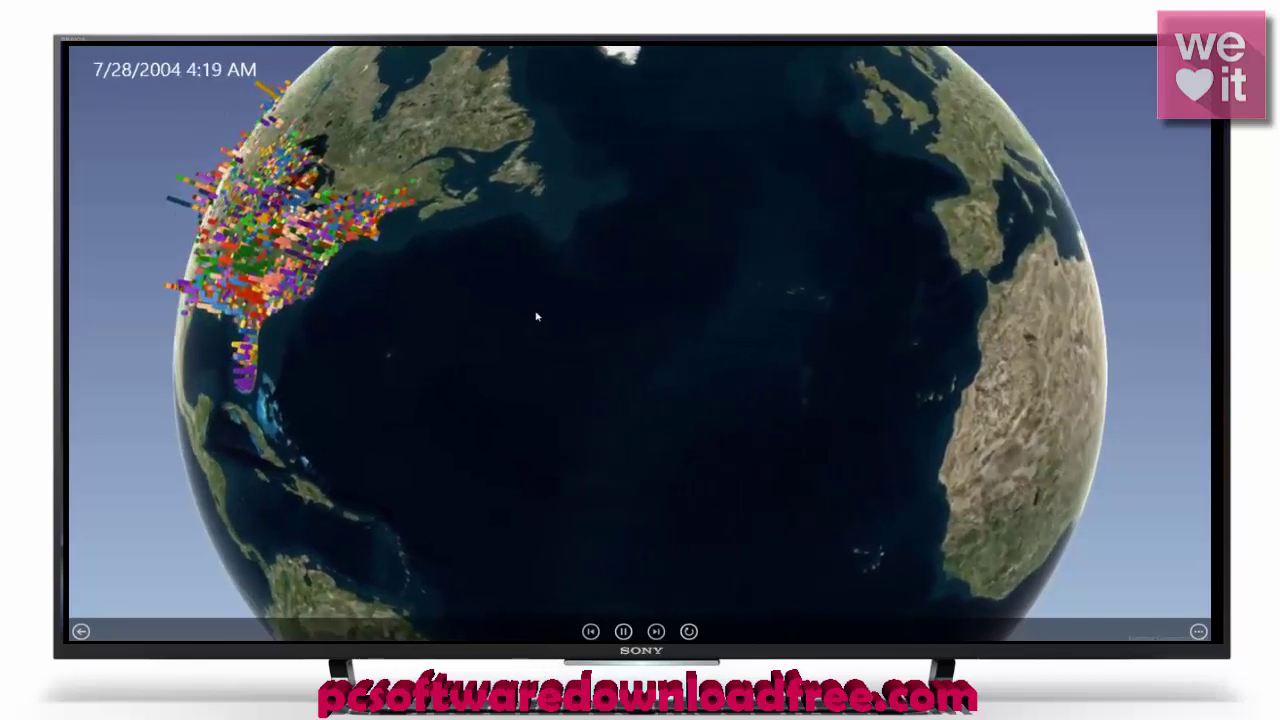
{"action": "key", "text": "Escape"}
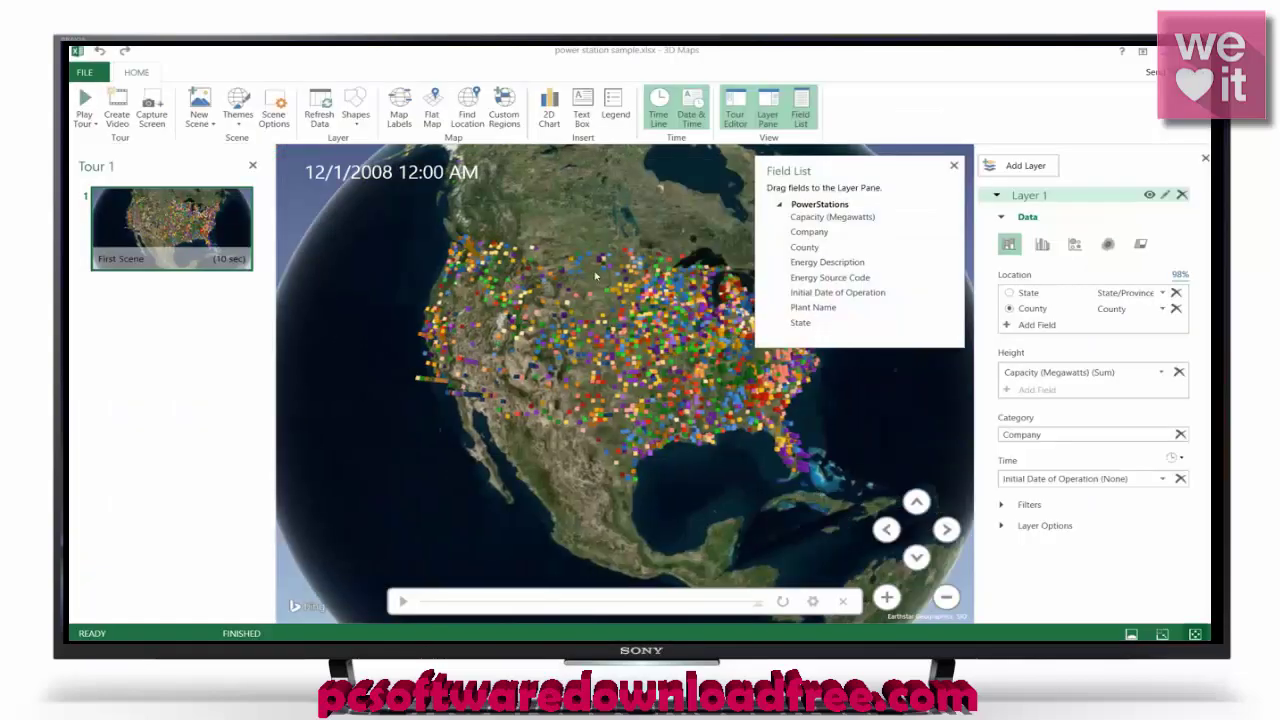
{"action": "left_click", "coordinate": [953, 168]}
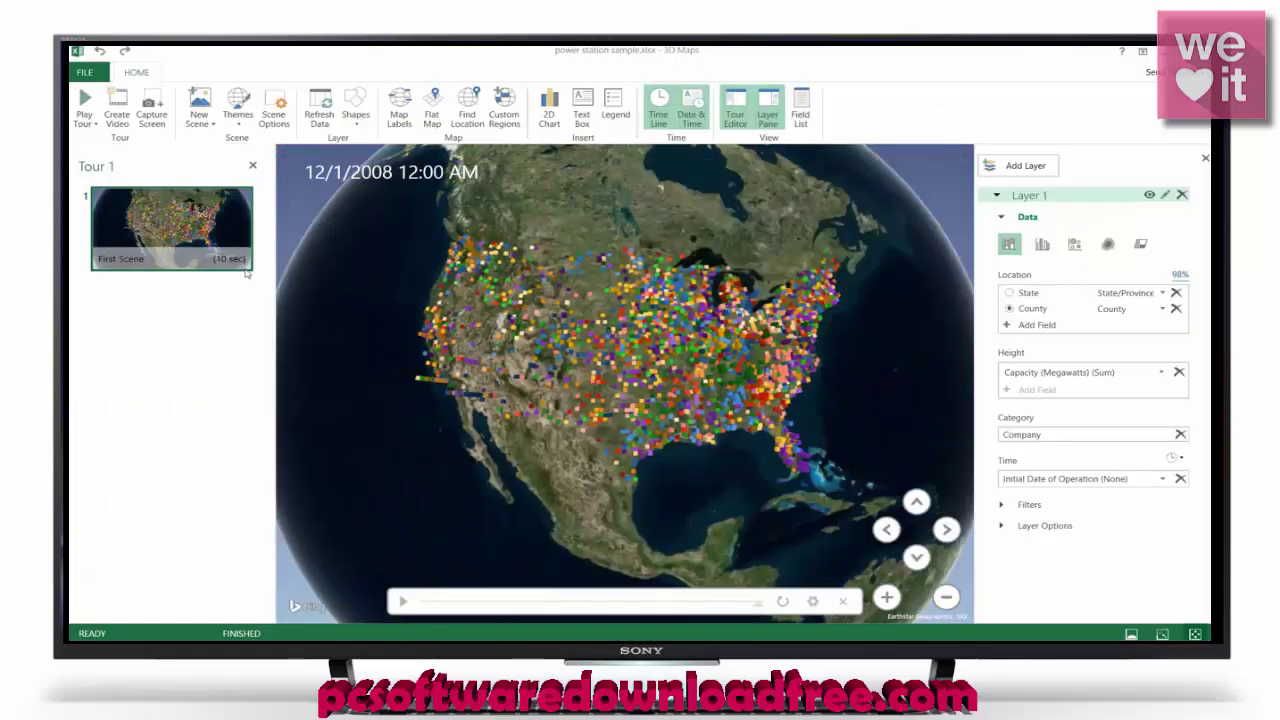
- Glance at the New Scene choices, then add a Capacity (Megawatts) (Sum) by Company 2D chart
{"action": "left_click", "coordinate": [200, 122]}
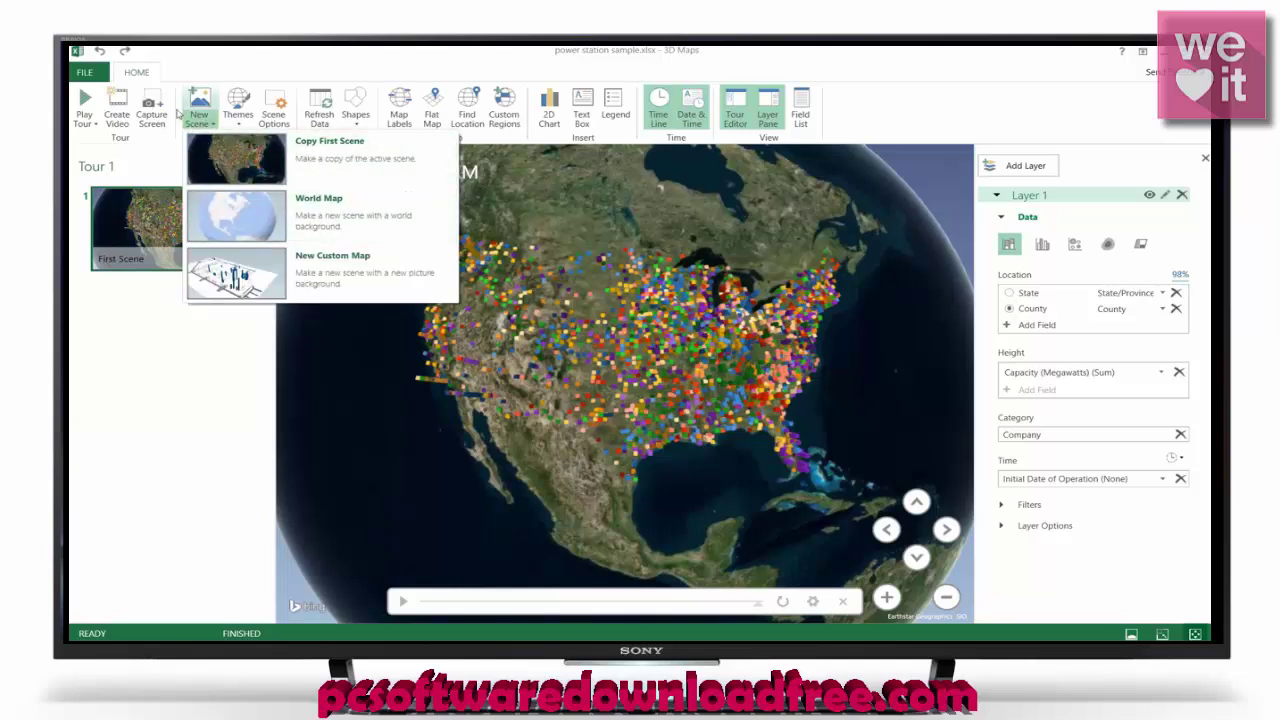
{"action": "left_click", "coordinate": [212, 78]}
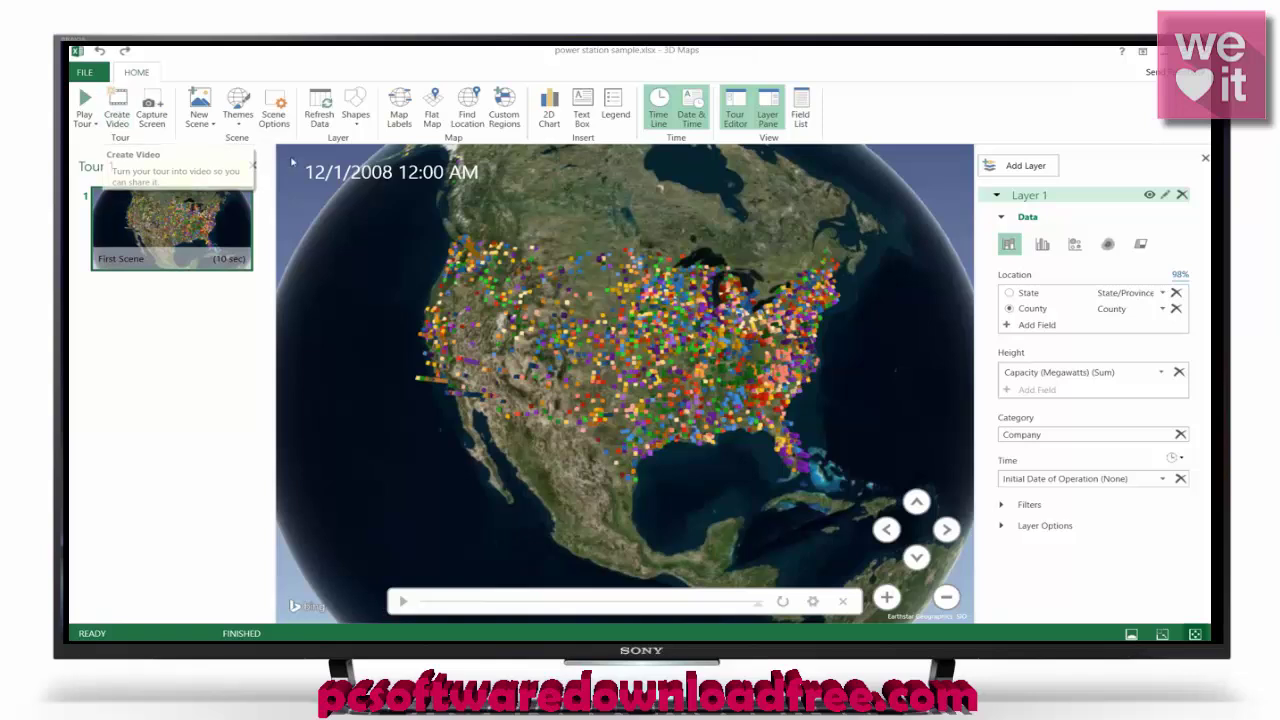
{"action": "left_click", "coordinate": [548, 113]}
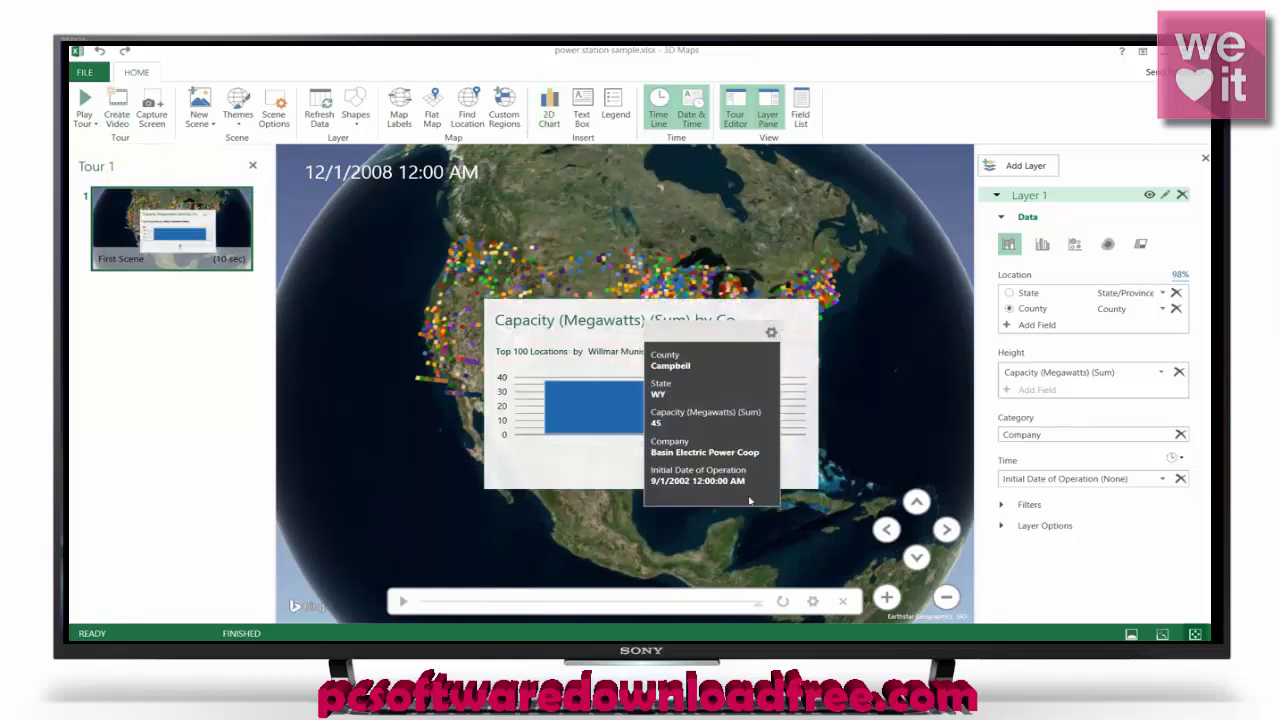
{"action": "mouse_move", "coordinate": [616, 420]}
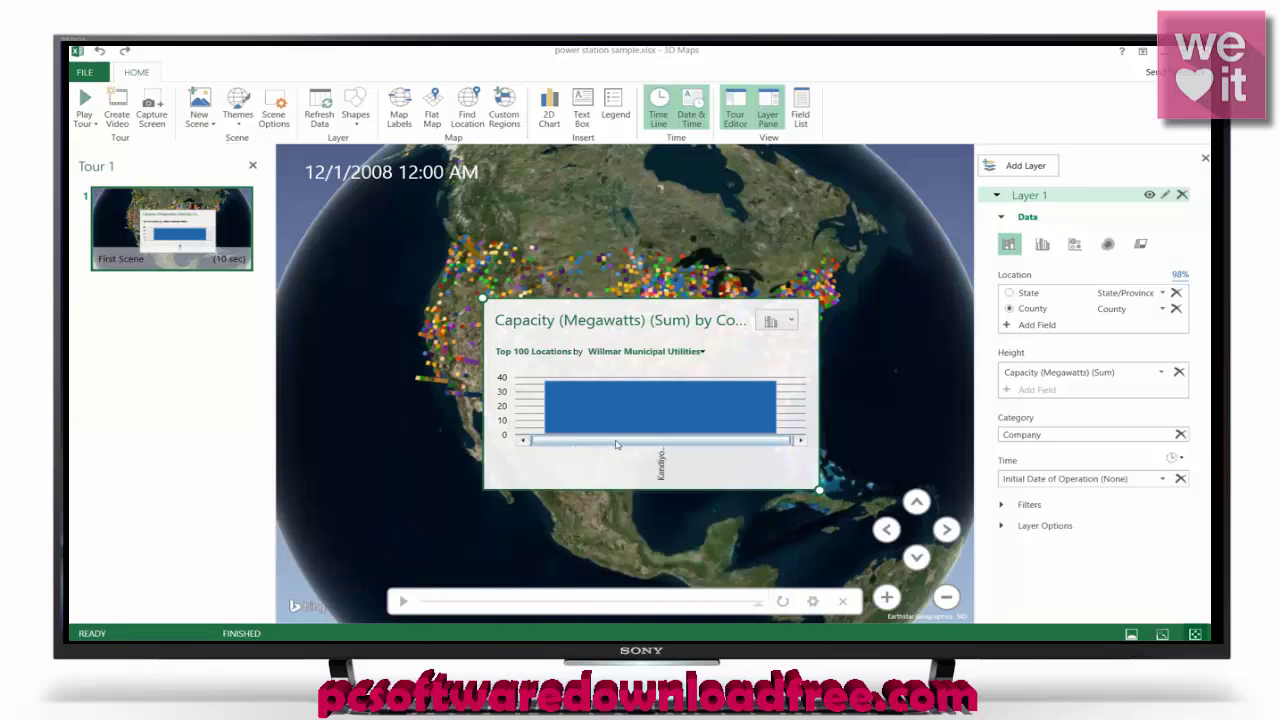
- Keep the clustered column chart type, then remove the 2D chart from the scene
{"action": "left_click", "coordinate": [771, 322]}
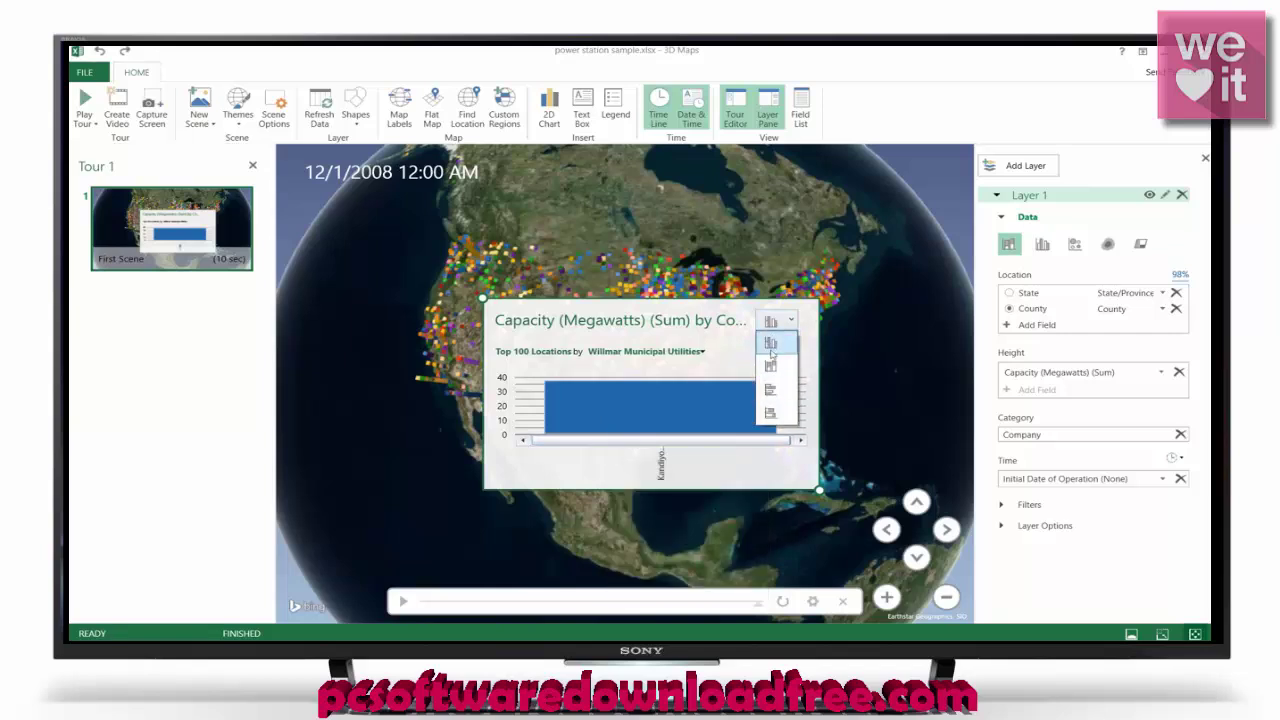
{"action": "left_click", "coordinate": [771, 349]}
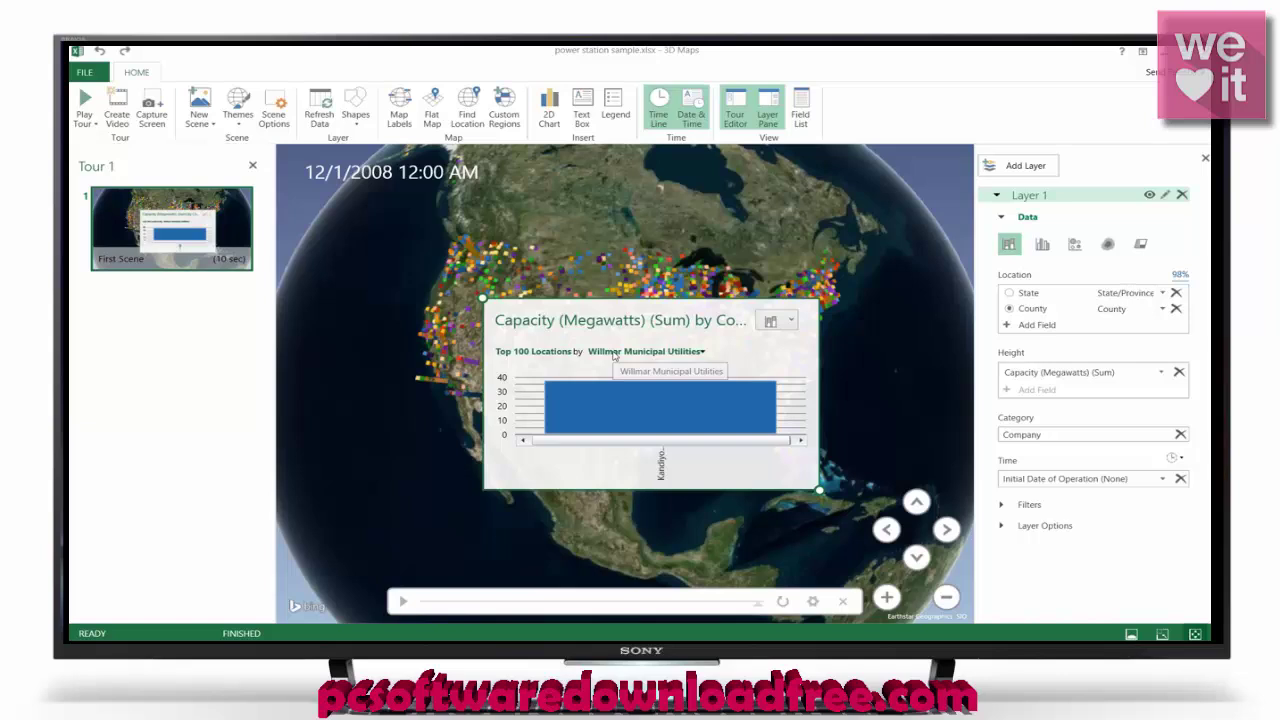
{"action": "left_click", "coordinate": [557, 399]}
{"action": "right_click", "coordinate": [519, 407]}
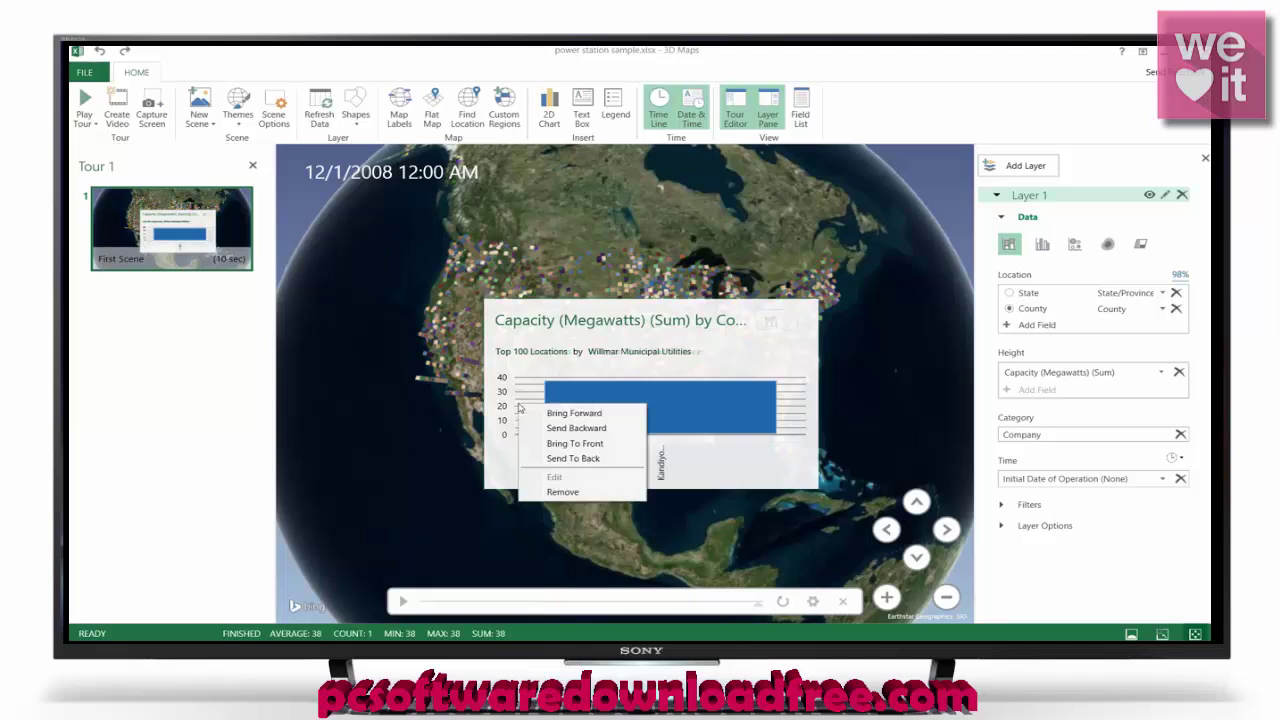
{"action": "left_click", "coordinate": [563, 492]}
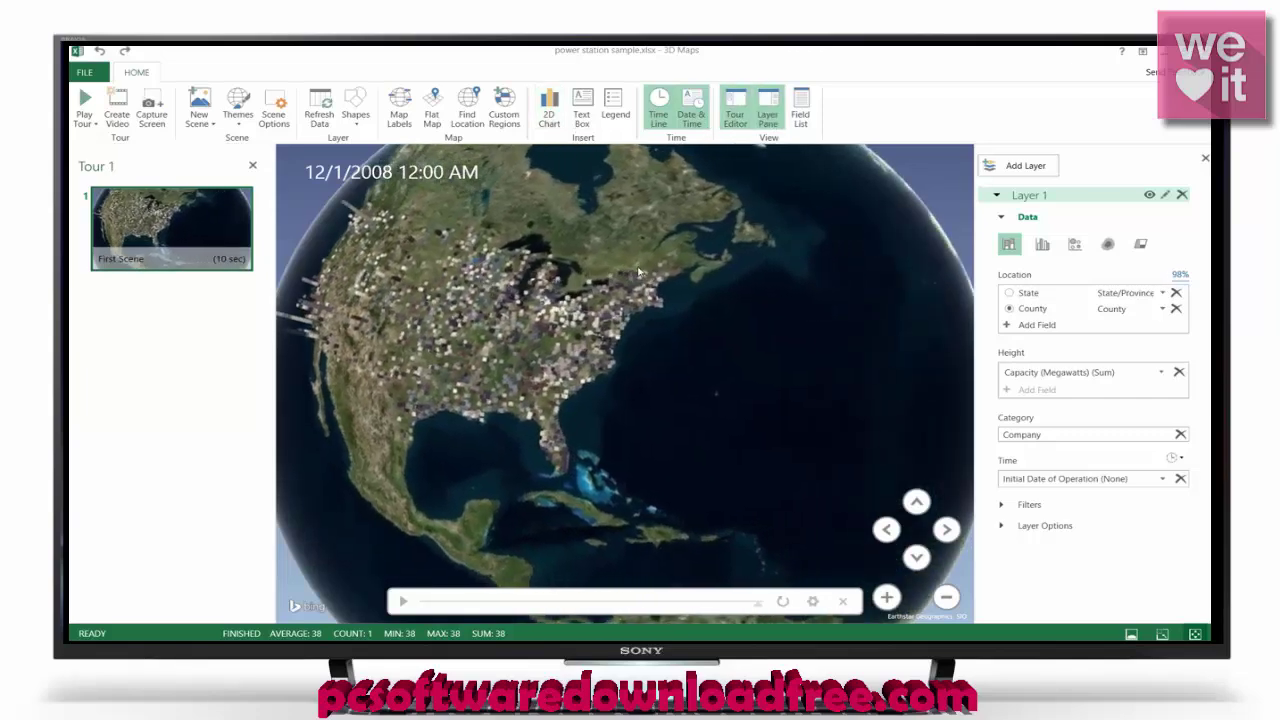
- Apply a light map theme and inspect the Silver Bow, MT power station
{"action": "left_click", "coordinate": [238, 104]}
{"action": "left_click", "coordinate": [236, 220]}
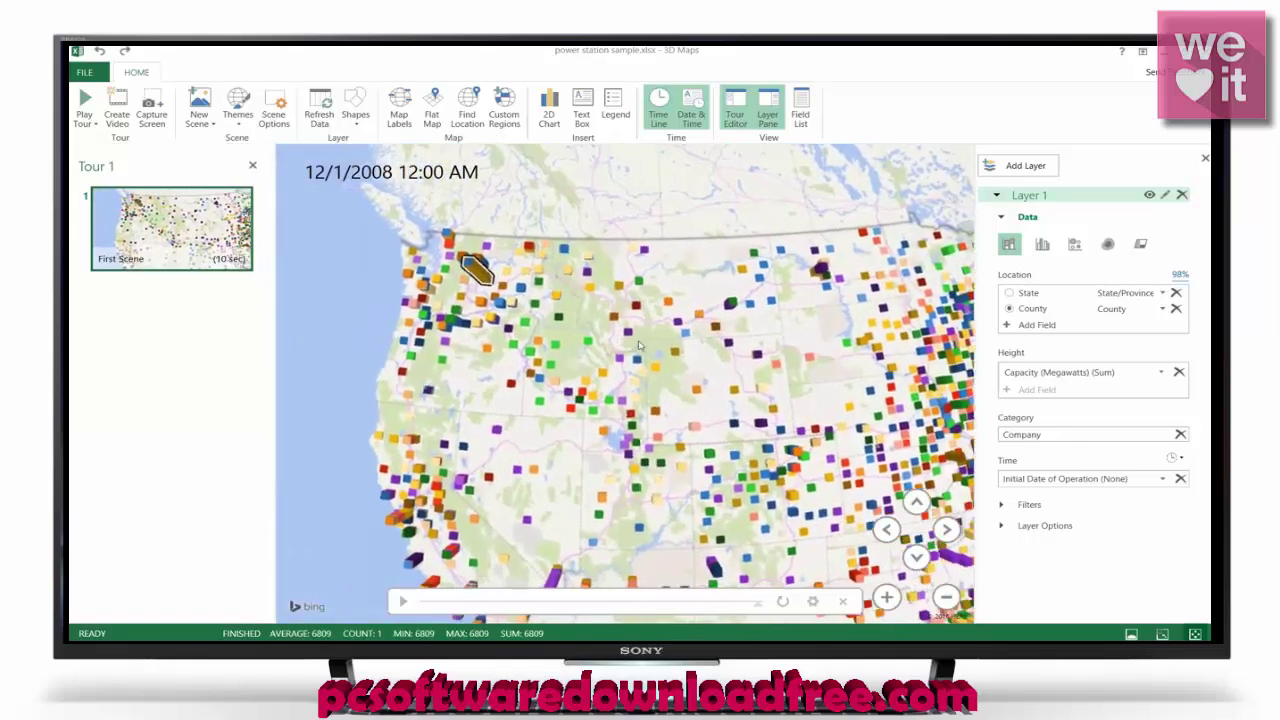
{"action": "scroll", "coordinate": [620, 340], "scroll_direction": "up", "scroll_amount": 3}
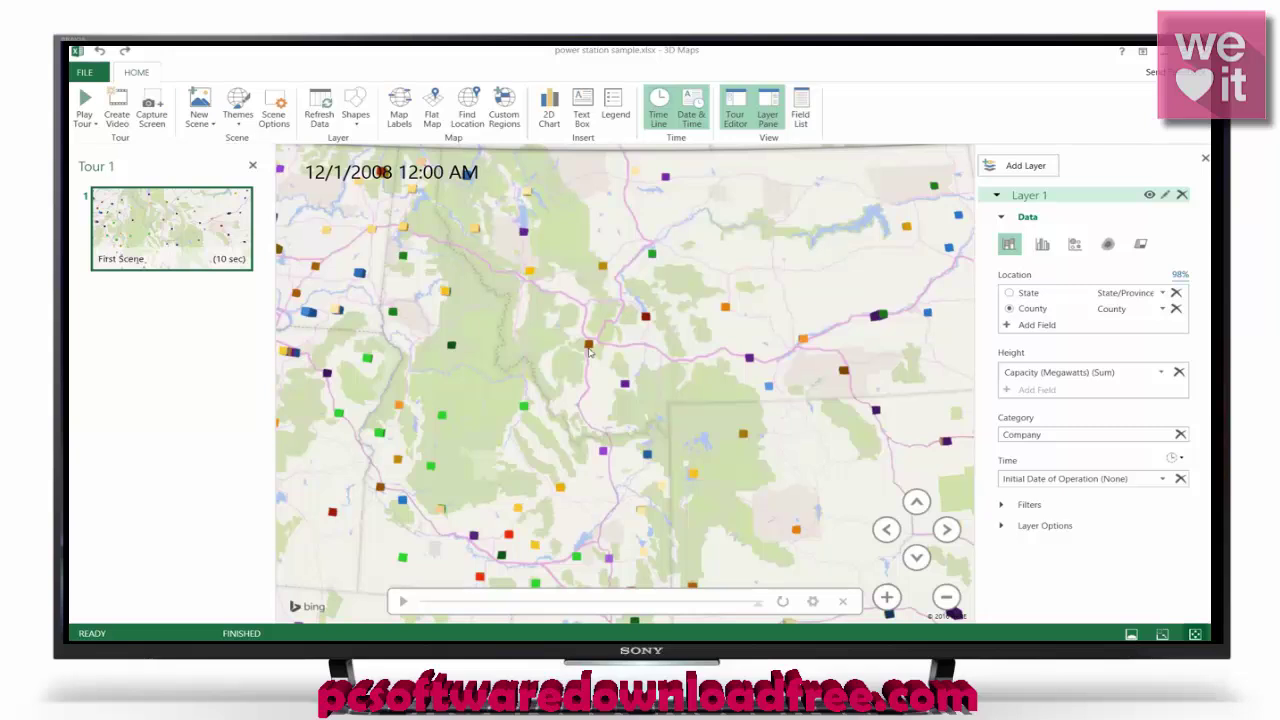
{"action": "left_click", "coordinate": [588, 346]}
{"action": "mouse_move", "coordinate": [588, 347]}
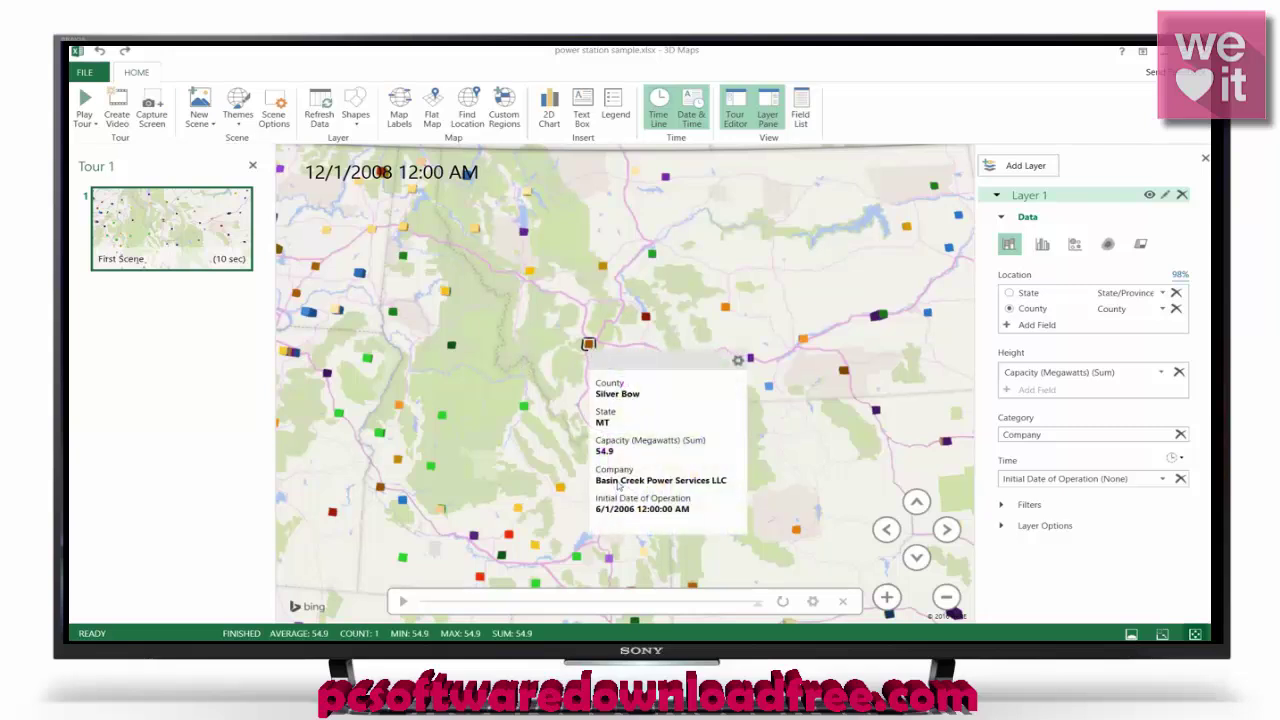
- Zoom out to the whole US and jump the timeline back to 1938
{"action": "scroll", "coordinate": [660, 360], "scroll_direction": "down", "scroll_amount": 5}
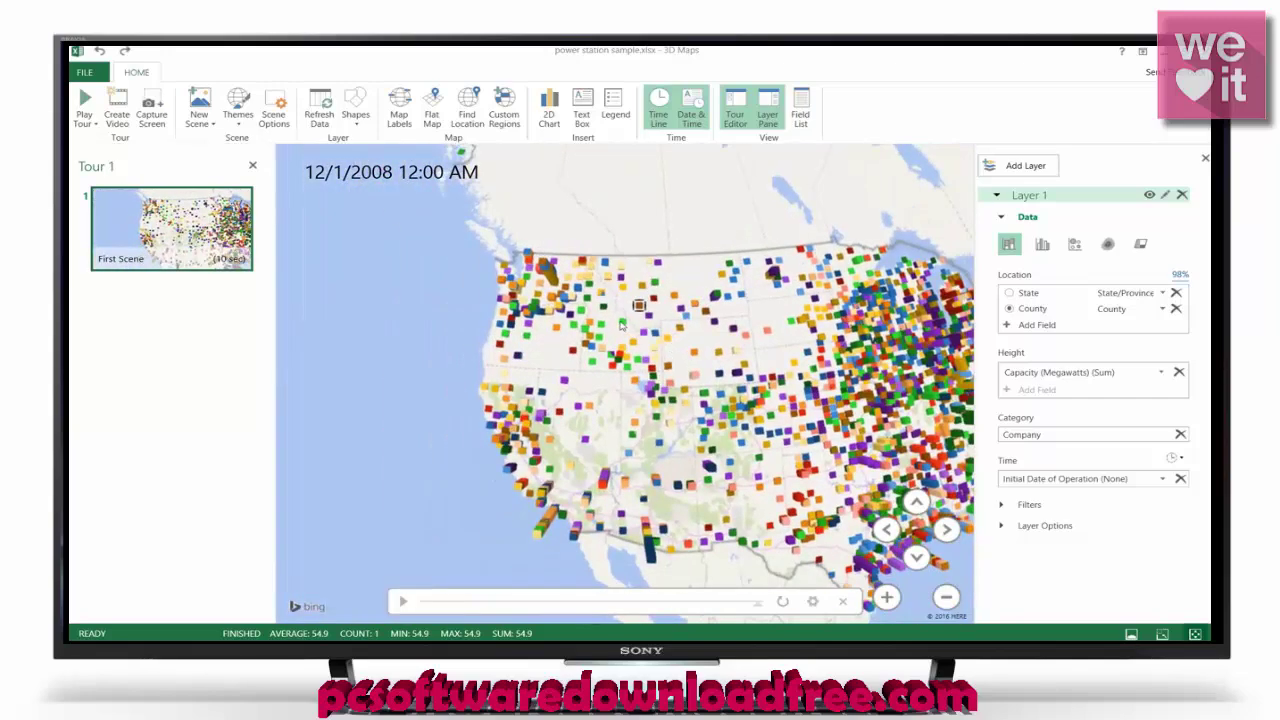
{"action": "scroll", "coordinate": [665, 354], "scroll_direction": "up", "scroll_amount": 2}
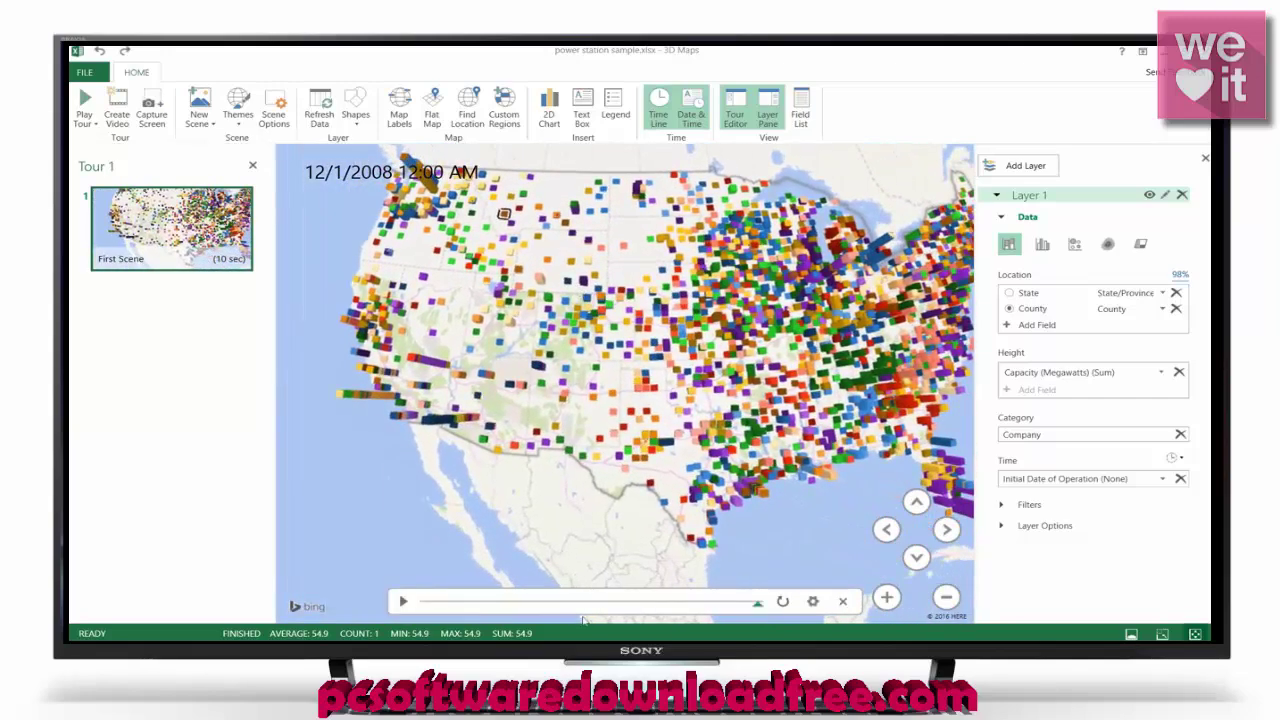
{"action": "left_click", "coordinate": [544, 603]}
- Scrub the timeline to 6/20/1963, zoom out, and pan the globe to centre North America
{"action": "left_click_drag", "start_coordinate": [543, 603], "coordinate": [619, 600]}
{"action": "scroll", "coordinate": [466, 265], "scroll_direction": "down", "scroll_amount": 3}
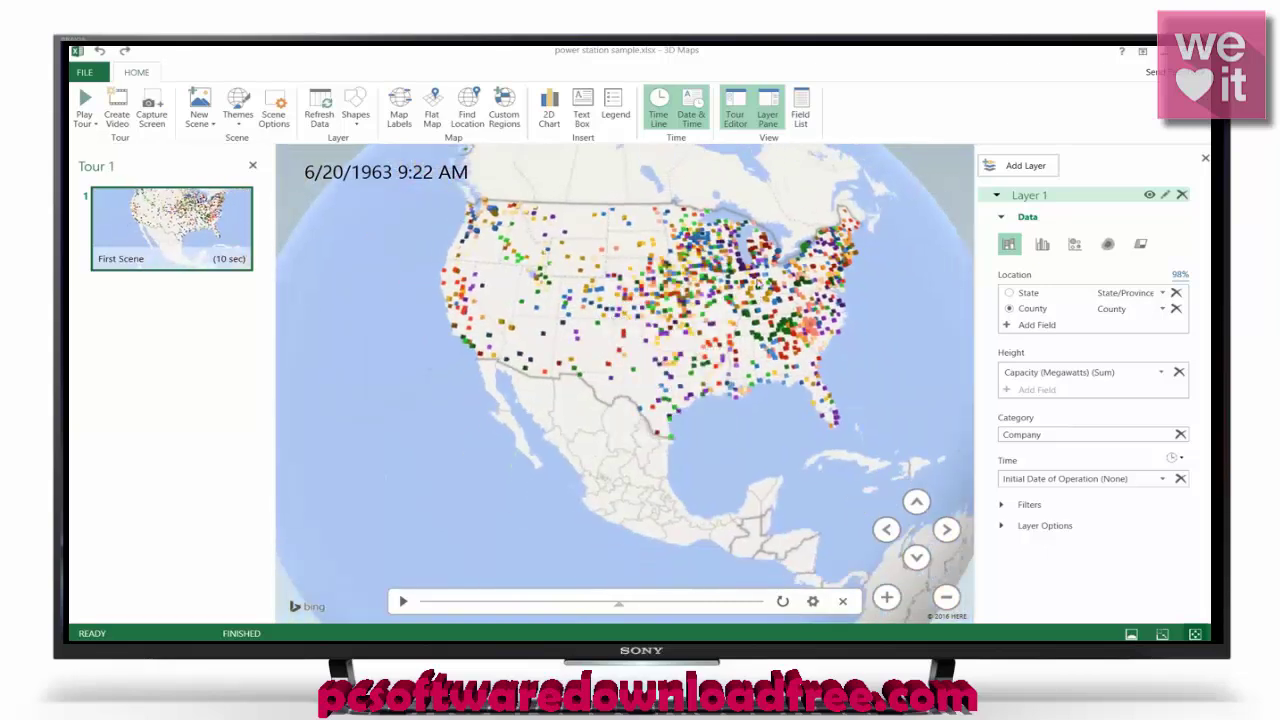
{"action": "left_click_drag", "start_coordinate": [630, 236], "coordinate": [605, 264]}
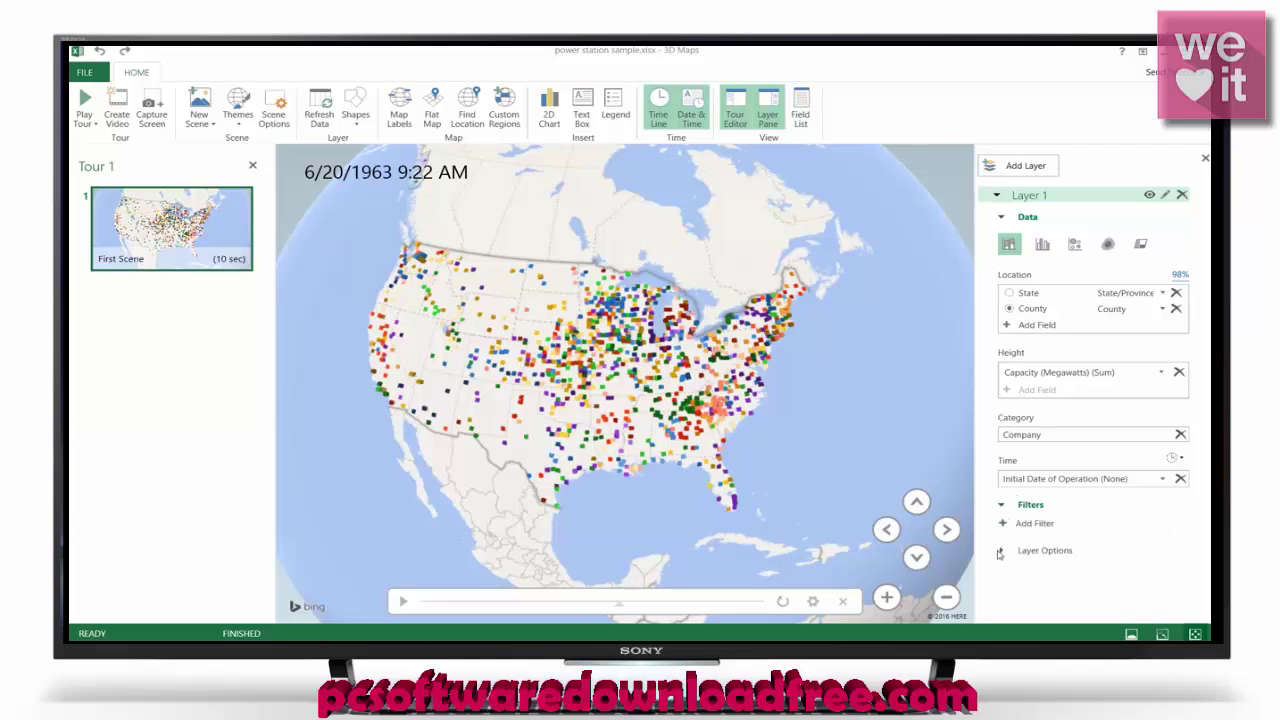
- Keep Basin Creek Power Services LLC's colour and set Layer 1's columns to 21% opacity and 78% thickness
{"action": "left_click", "coordinate": [1000, 551]}
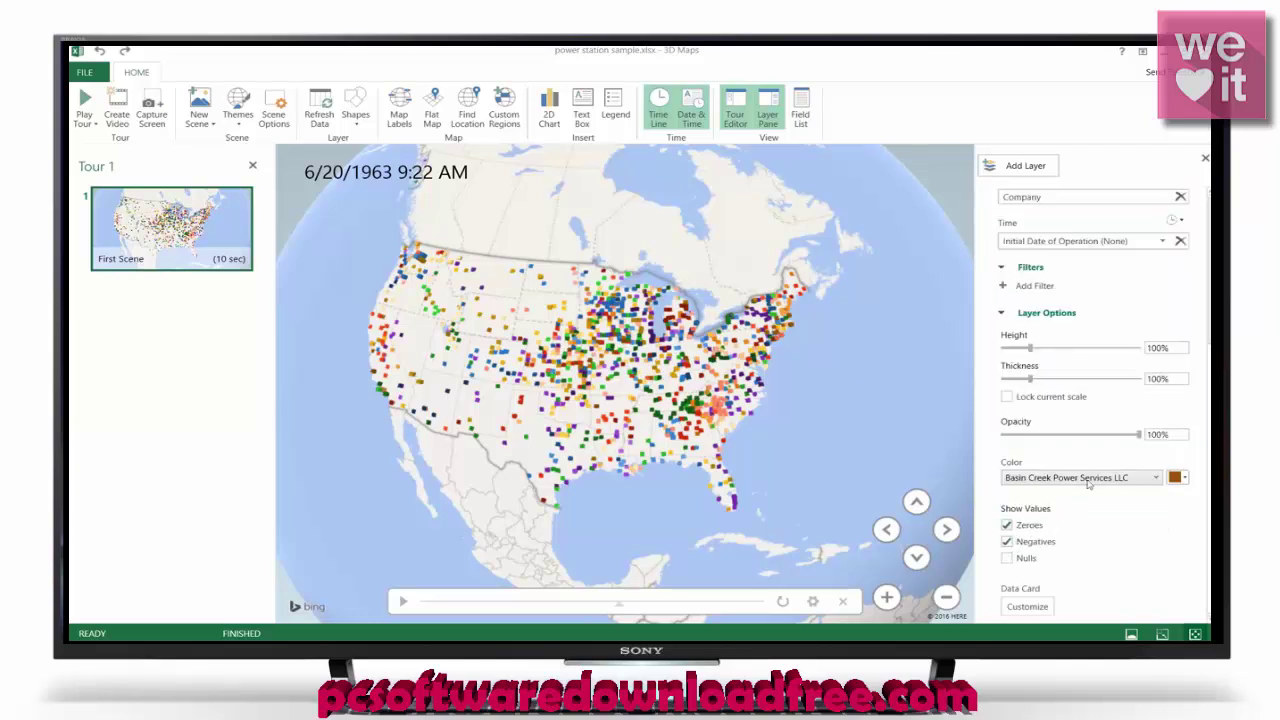
{"action": "left_click", "coordinate": [1178, 477]}
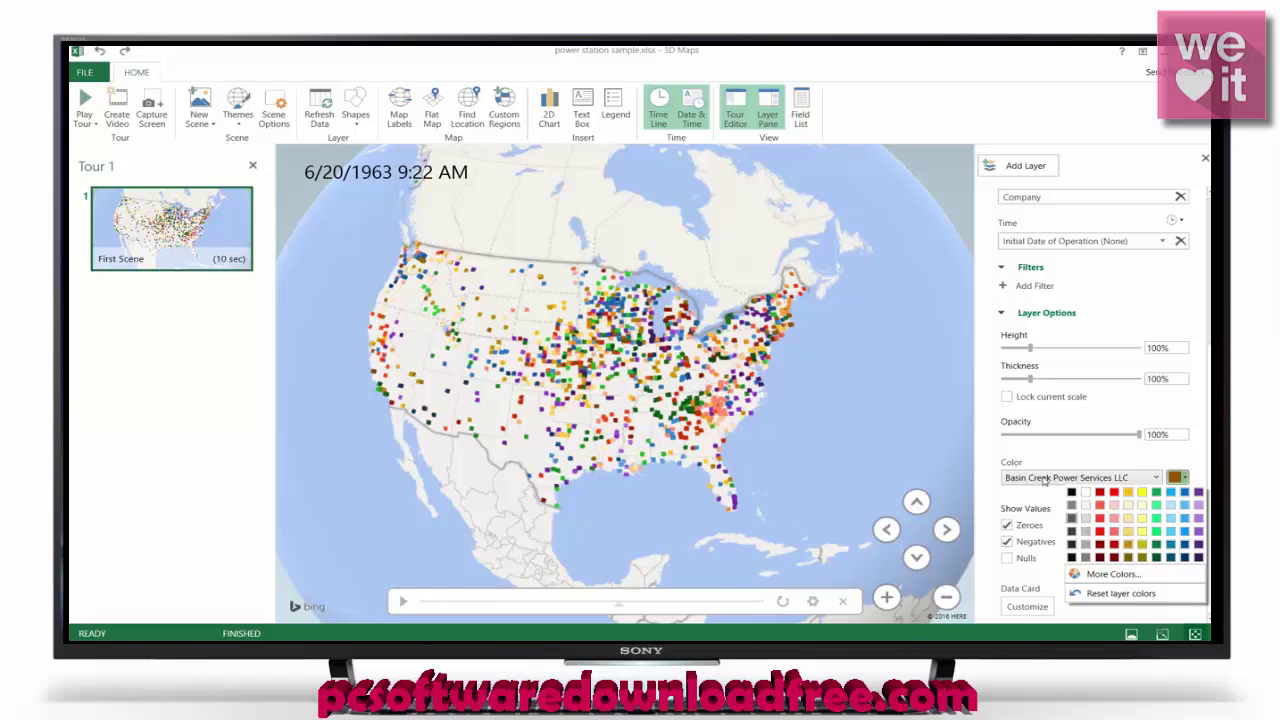
{"action": "left_click", "coordinate": [1037, 481]}
{"action": "left_click", "coordinate": [1112, 476]}
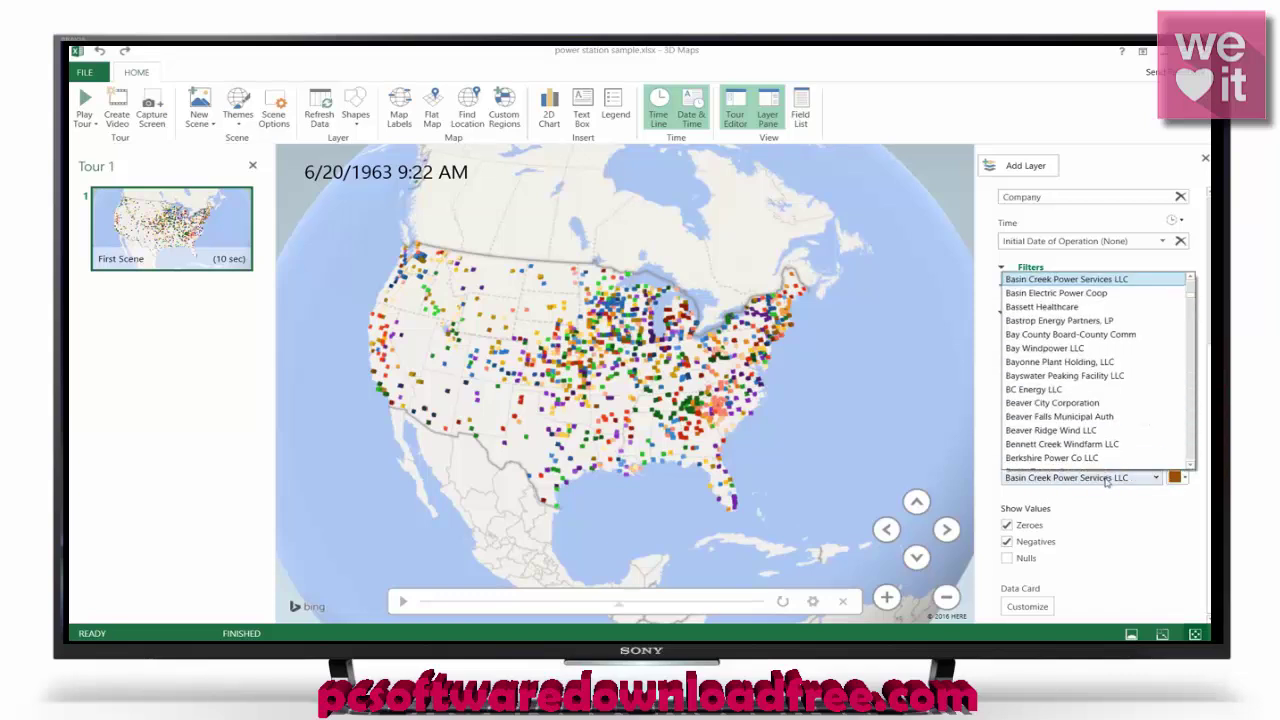
{"action": "left_click", "coordinate": [1110, 478]}
{"action": "left_click_drag", "start_coordinate": [1133, 434], "coordinate": [1031, 434]}
{"action": "scroll", "coordinate": [720, 413], "scroll_direction": "up", "scroll_amount": 10}
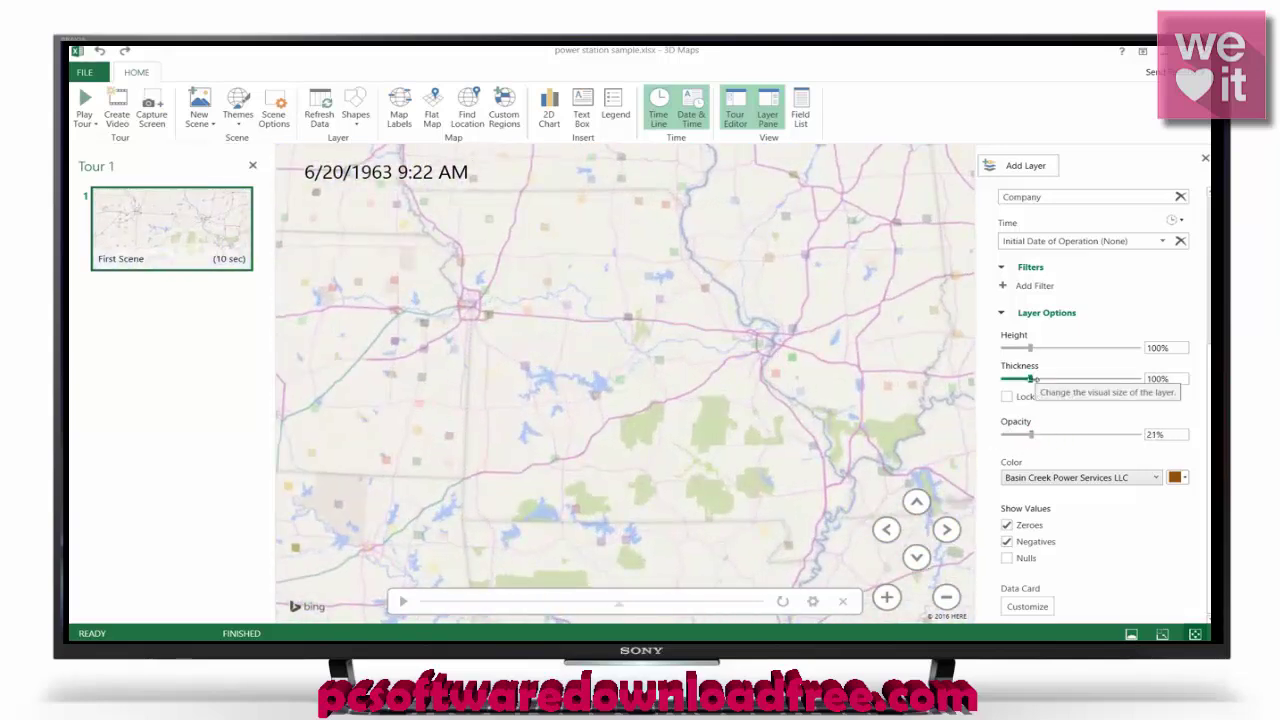
{"action": "mouse_move", "coordinate": [1034, 380]}
{"action": "left_mouse_down"}
{"action": "mouse_move", "coordinate": [1046, 380]}
{"action": "mouse_move", "coordinate": [1023, 386]}
{"action": "left_mouse_up"}
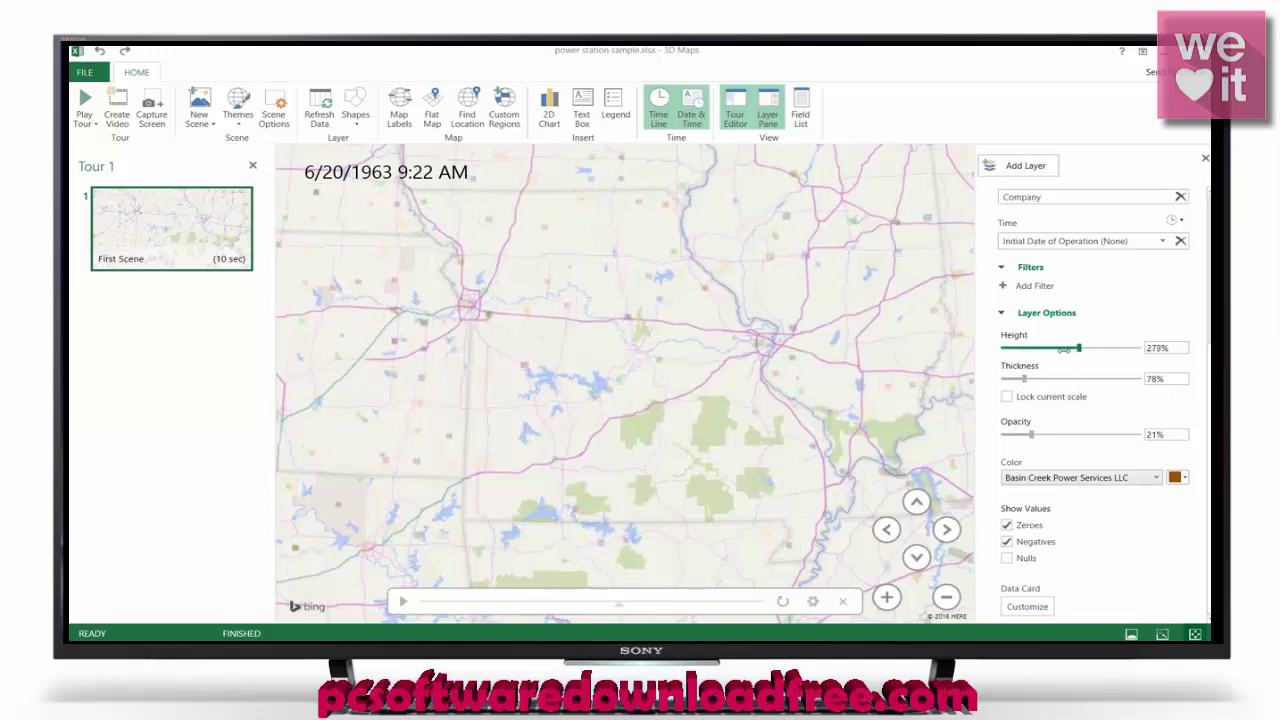
{"action": "scroll", "coordinate": [751, 311], "scroll_direction": "down", "scroll_amount": 10}
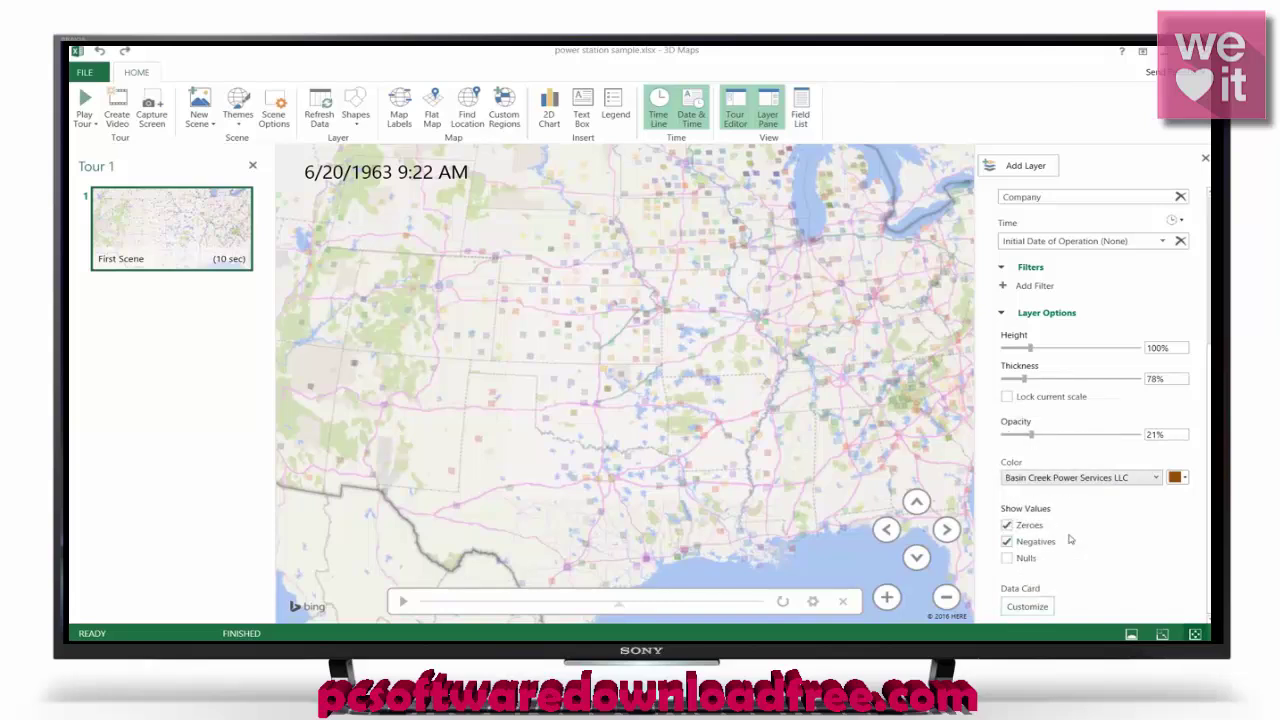
{"action": "scroll", "coordinate": [1068, 500], "scroll_direction": "up", "scroll_amount": 2}
{"action": "left_click", "coordinate": [1050, 377]}
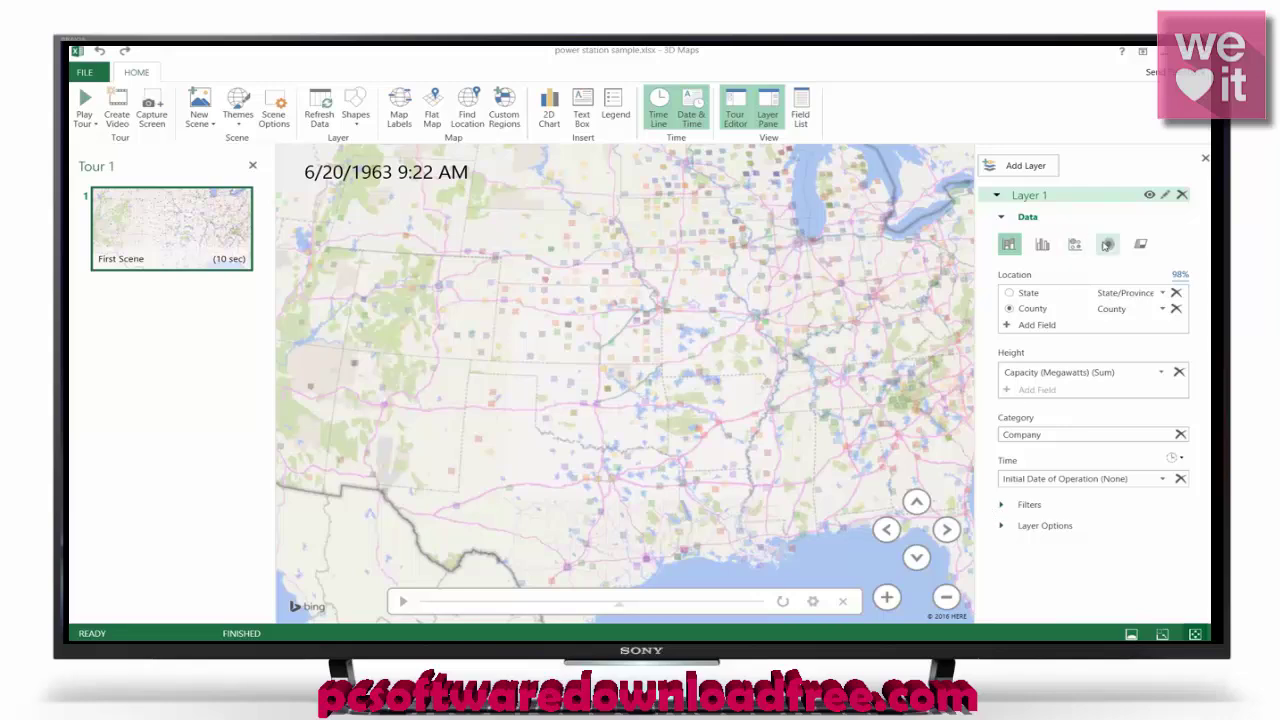
- Try Layer 1 as Heat Map, Region and Clustered Column, then settle on Bubble sized by Capacity
{"action": "left_click", "coordinate": [1107, 244]}
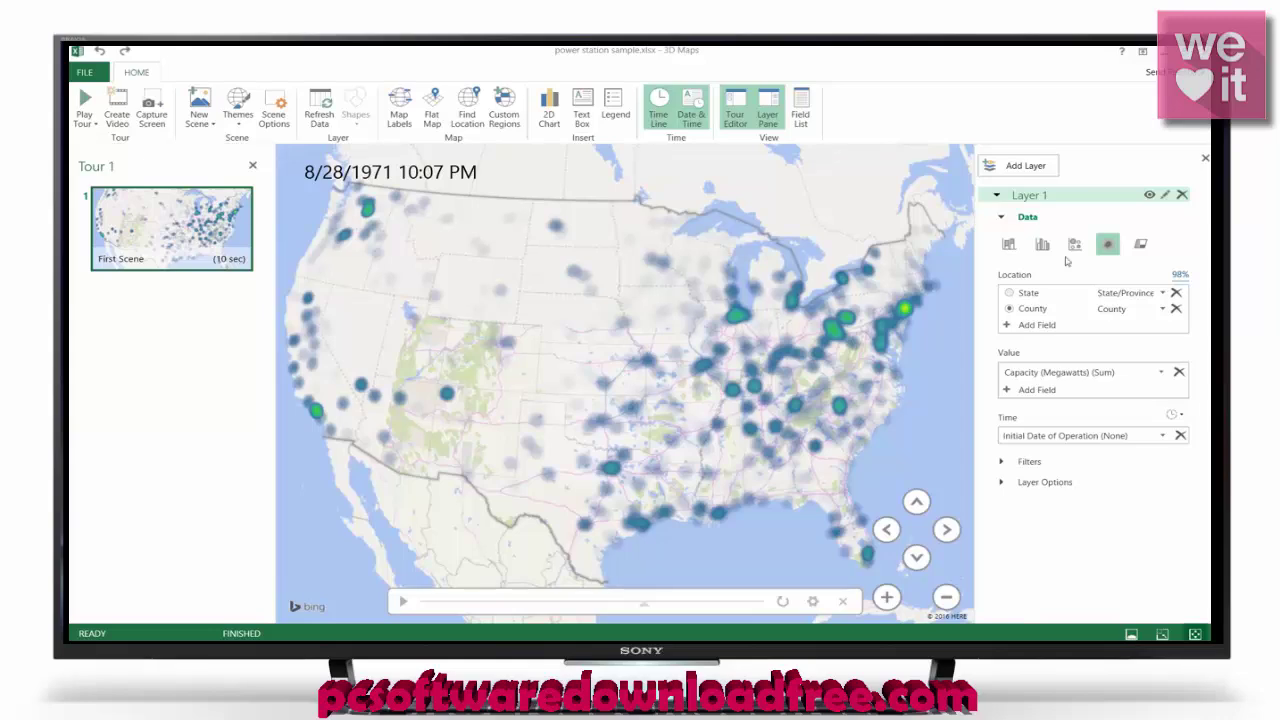
{"action": "left_click", "coordinate": [1143, 246]}
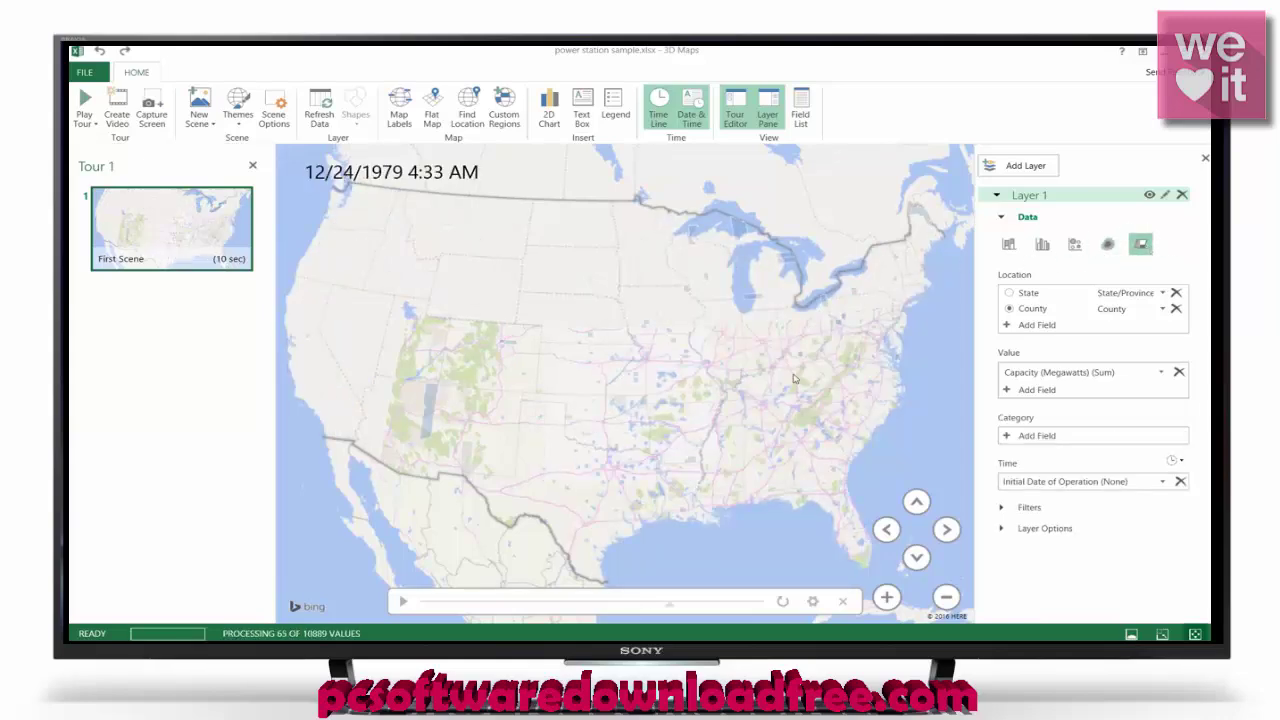
{"action": "left_click", "coordinate": [1043, 246]}
{"action": "left_click", "coordinate": [1074, 245]}
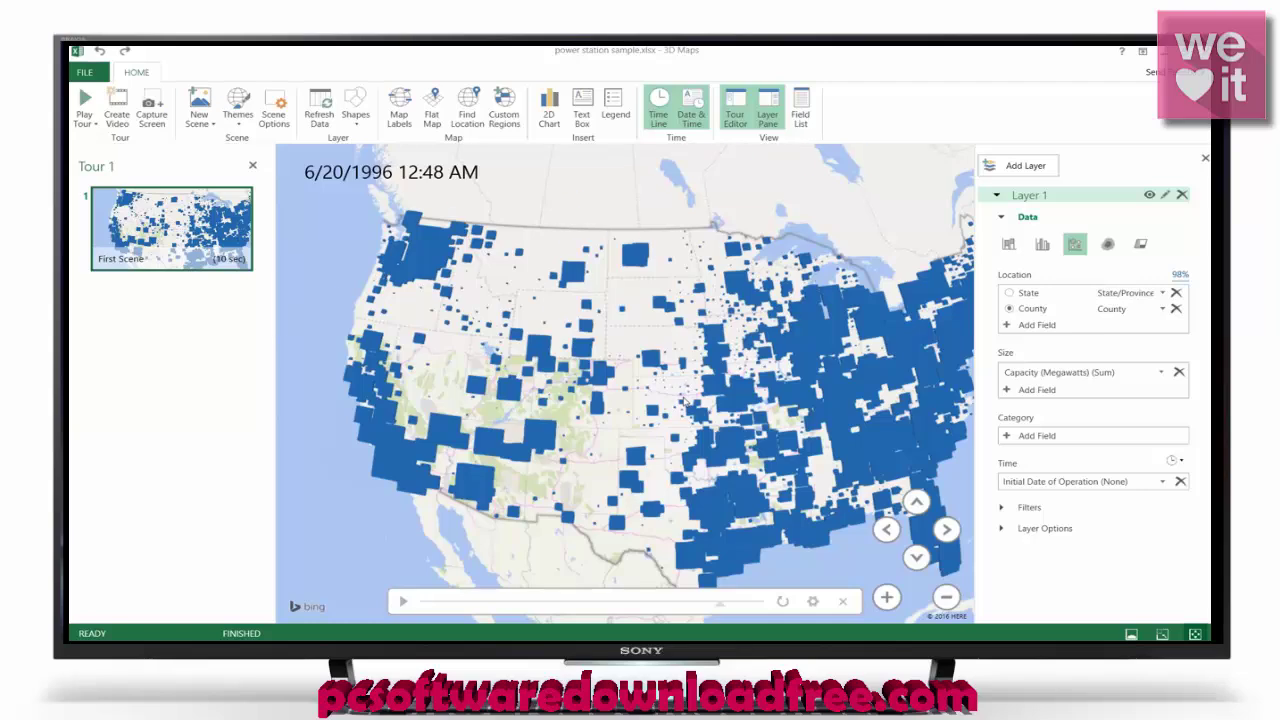
- Review the custom region sets, then add Scene 2 as a New Custom Map
{"action": "left_click", "coordinate": [502, 108]}
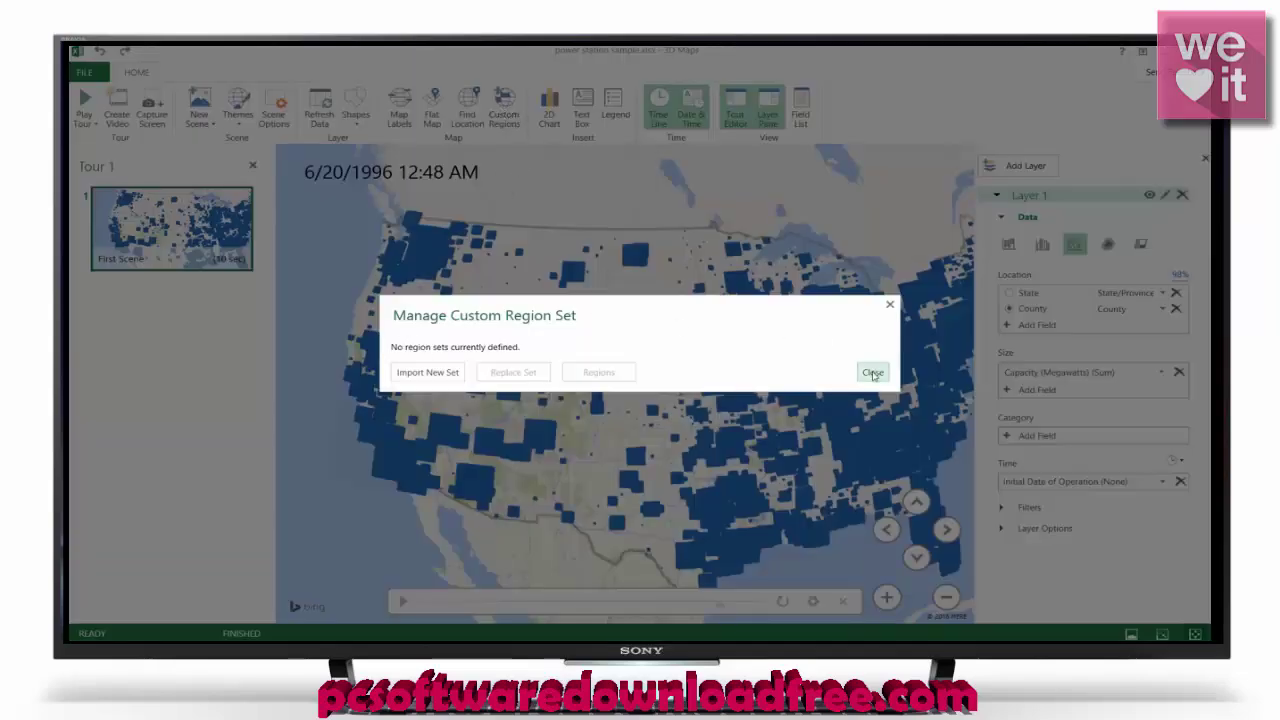
{"action": "left_click", "coordinate": [873, 373]}
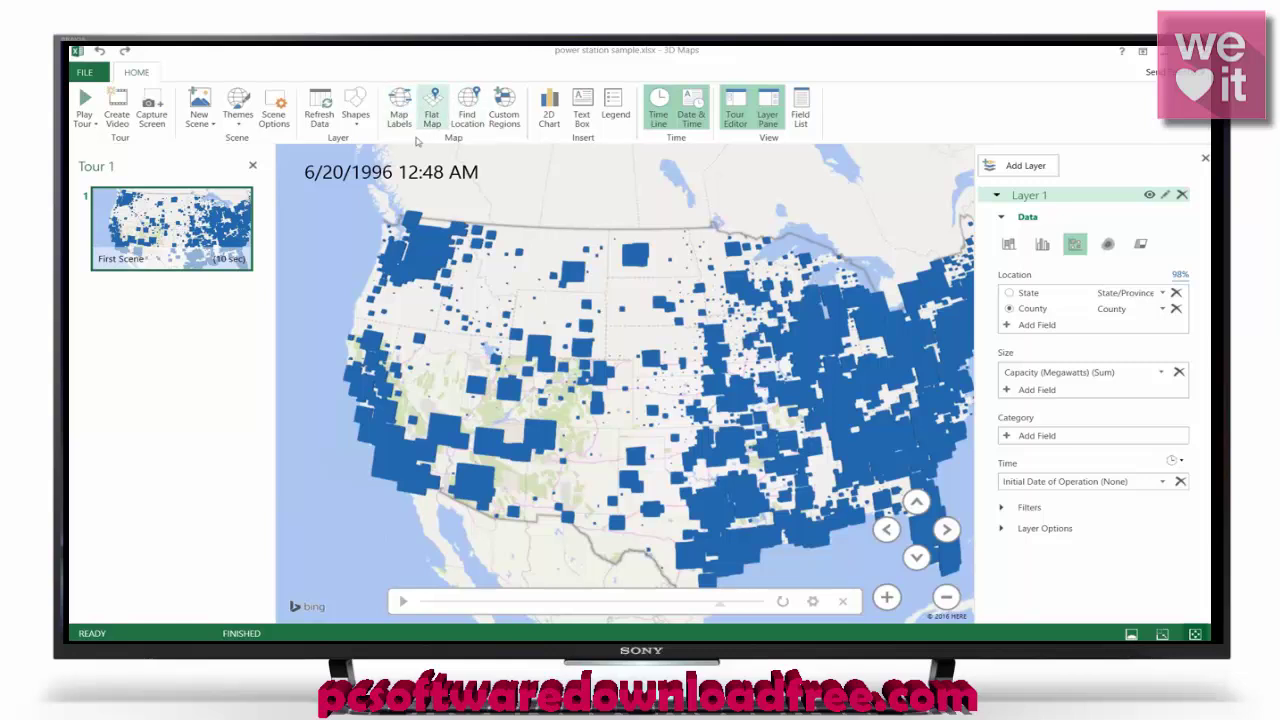
{"action": "left_click", "coordinate": [200, 120]}
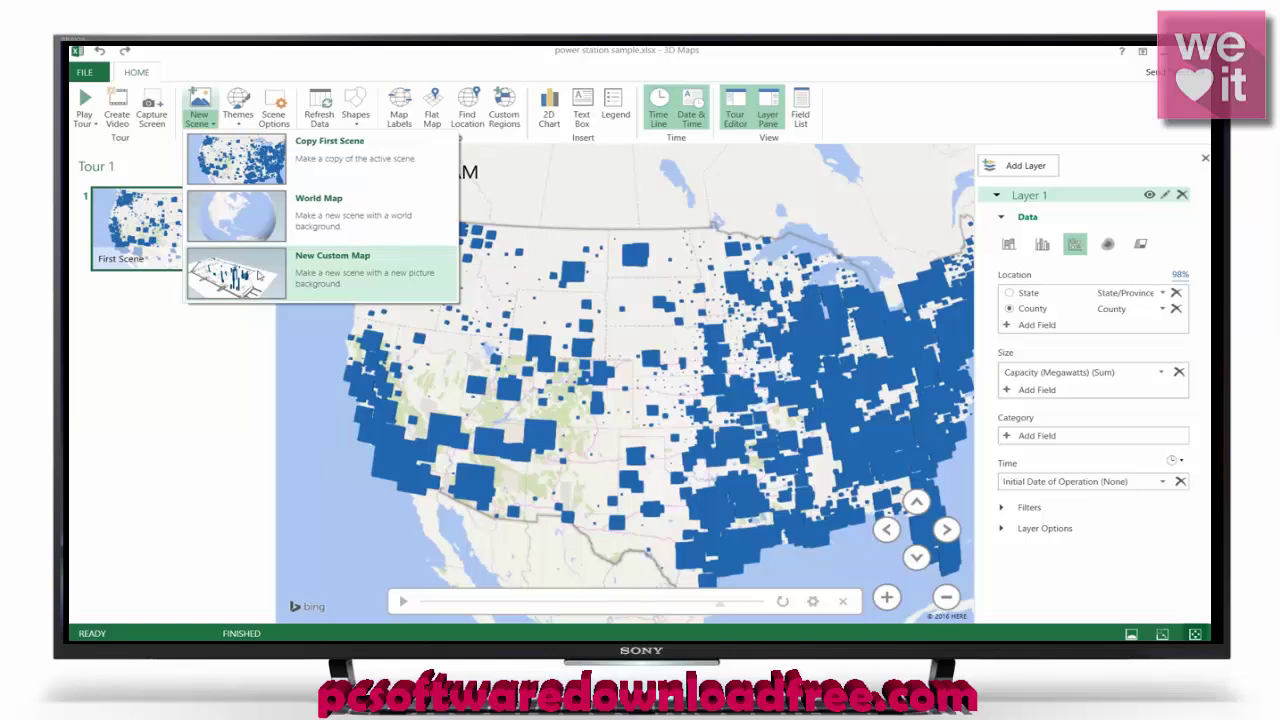
{"action": "left_click", "coordinate": [326, 276]}
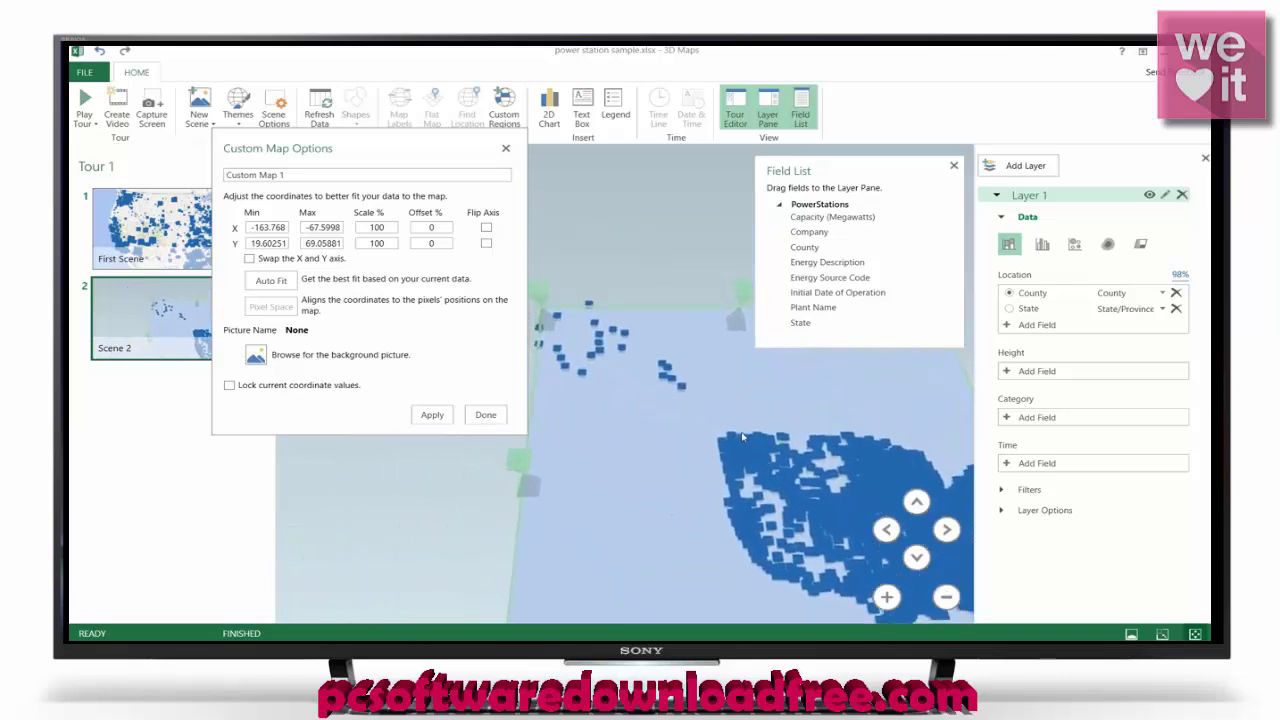
- Stretch the custom map plane wider, close its options, and delete Scene 2
{"action": "left_click_drag", "start_coordinate": [541, 494], "coordinate": [517, 507]}
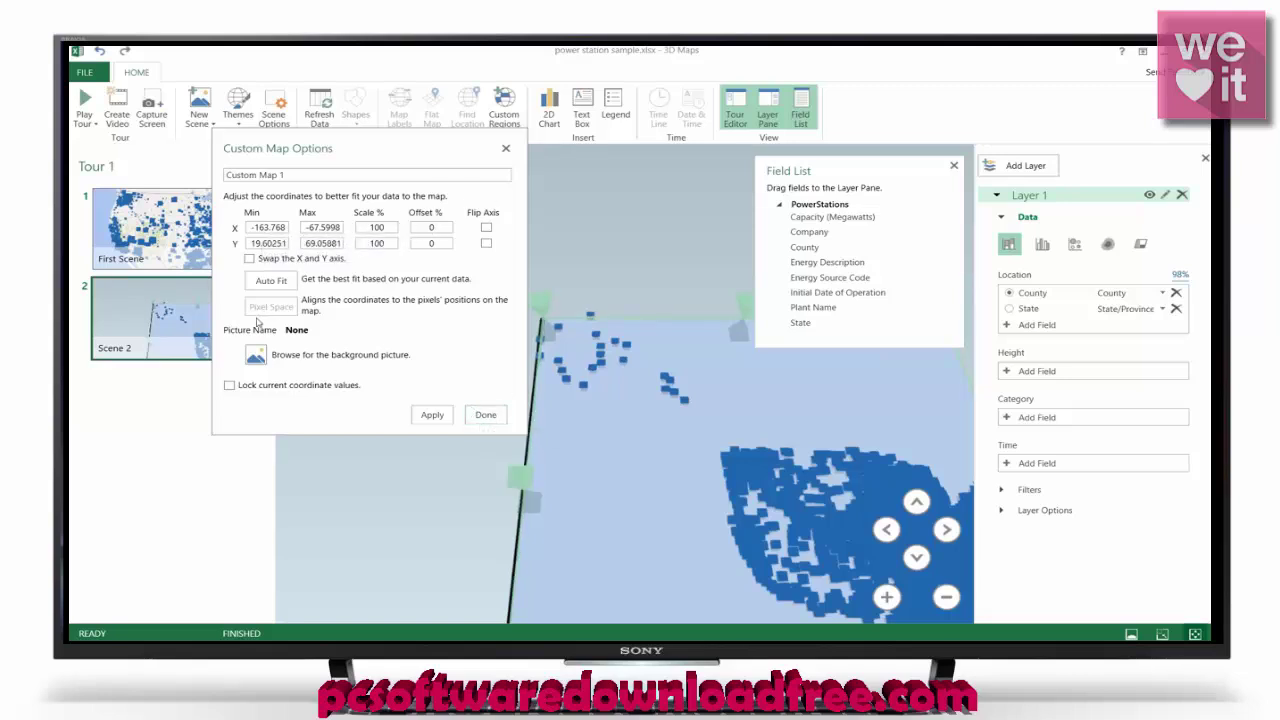
{"action": "left_click", "coordinate": [506, 150]}
{"action": "left_click", "coordinate": [237, 345]}
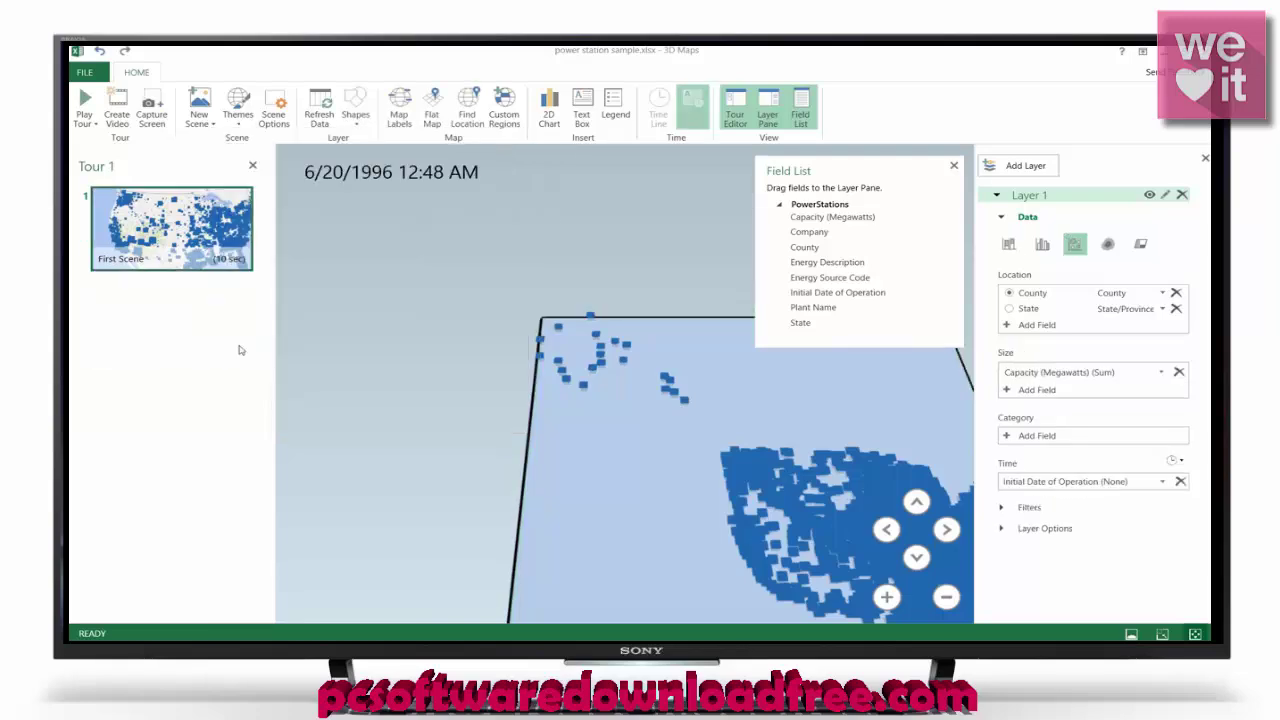